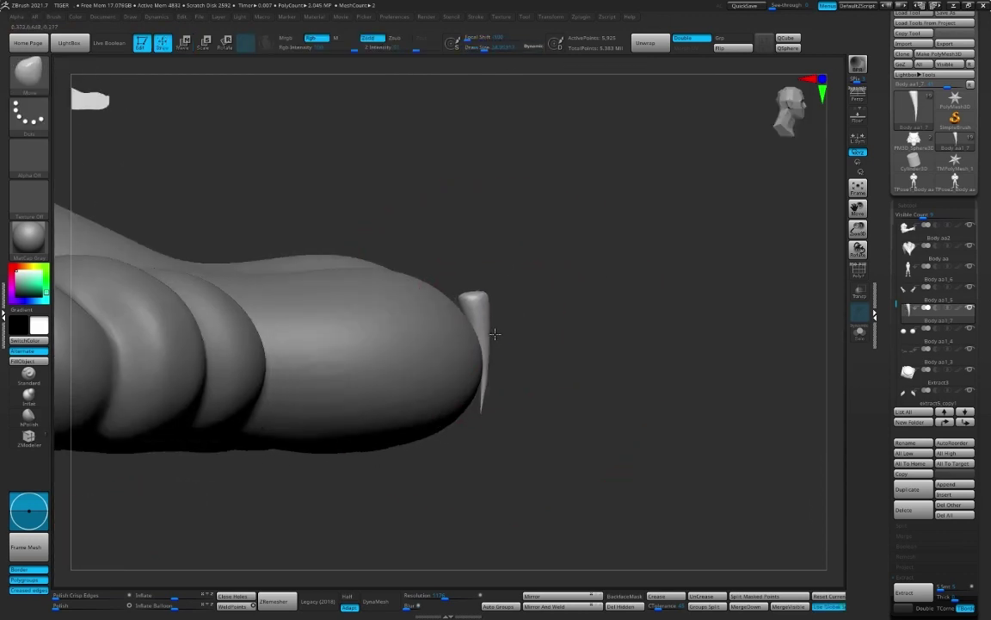
# Step: Smooth the toe into a narrower, rounder tip, undoing the bulging result
pyautogui.press('s')
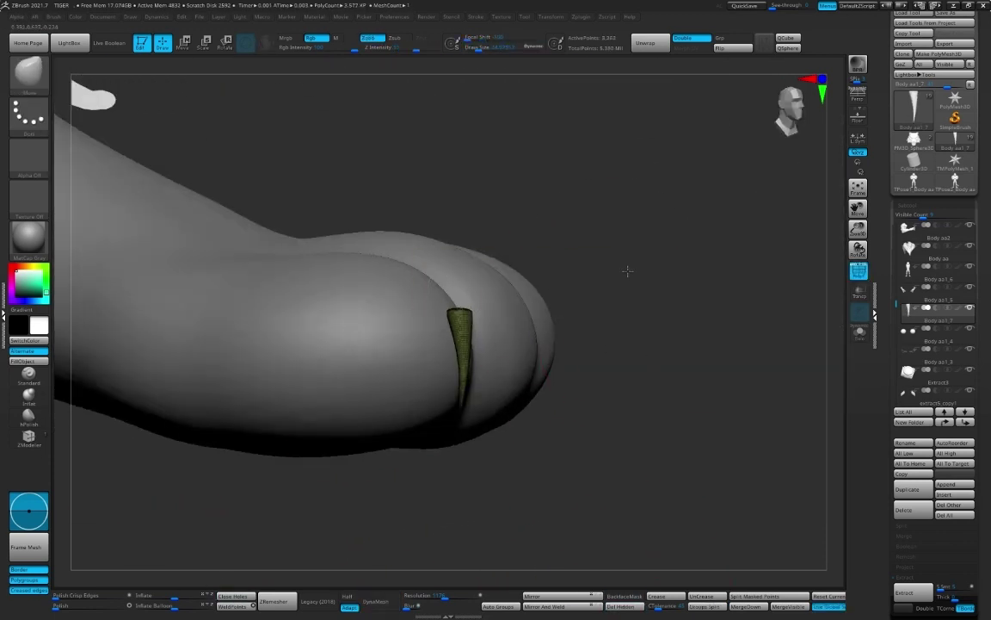
pyautogui.keyDown('shift'); pyautogui.moveTo(534, 288); pyautogui.dragTo(459, 310); pyautogui.keyUp('shift')
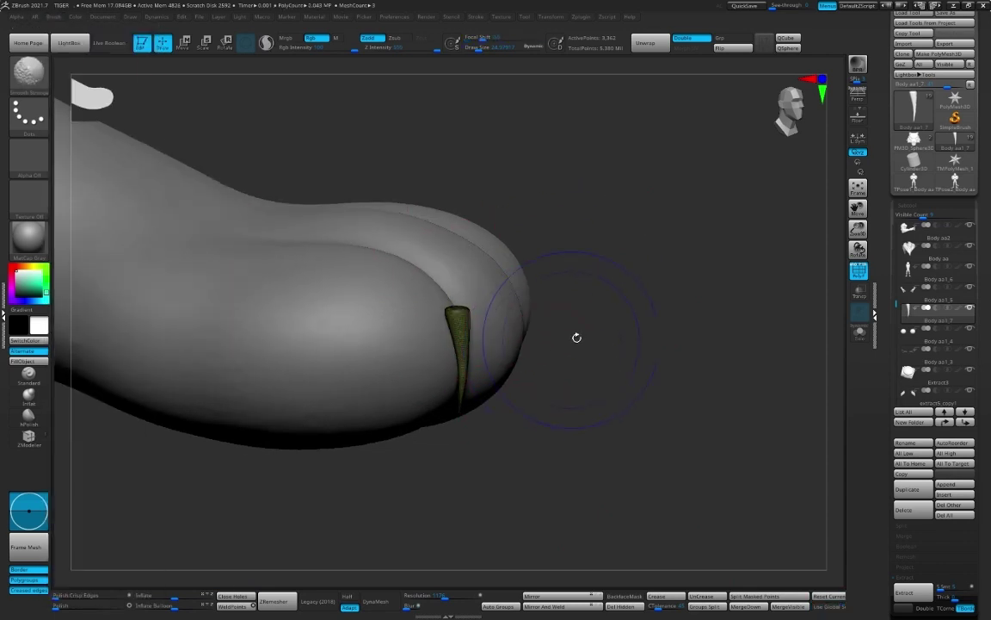
pyautogui.press('s')
pyautogui.hotkey('ctrl', 'z')
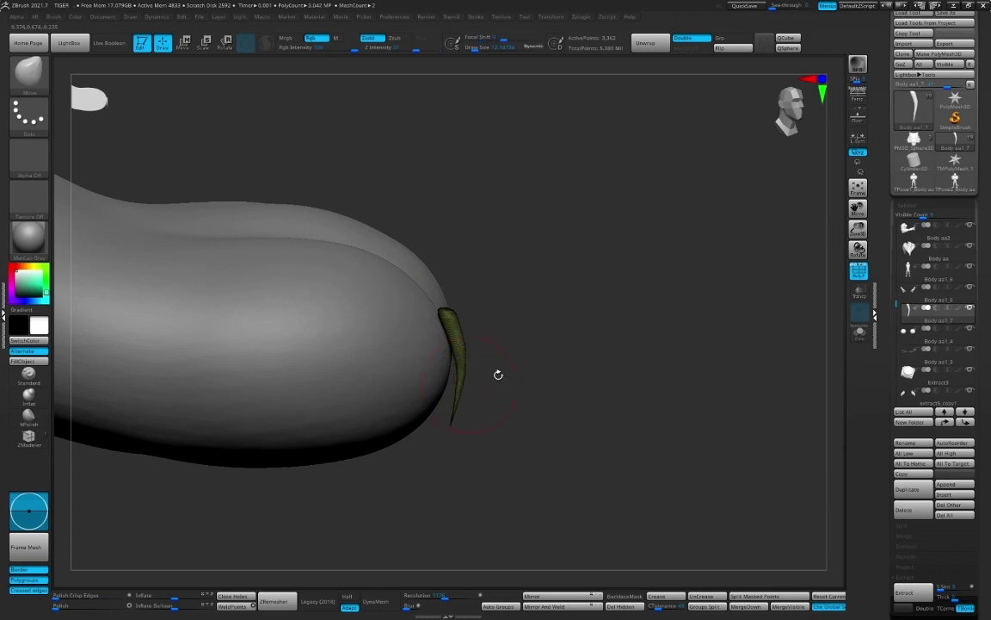
# Step: Move the claw against the front of the toe, checking from front and side views
pyautogui.press('w')
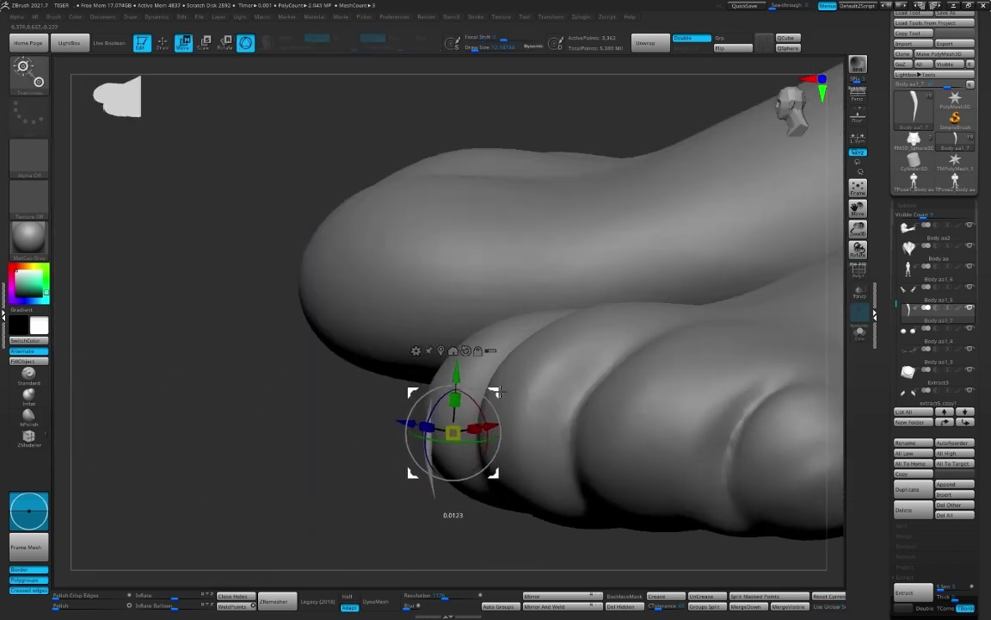
pyautogui.moveTo(379, 371)
pyautogui.mouseDown()
pyautogui.moveTo(447, 421)
pyautogui.moveTo(295, 449)
pyautogui.moveTo(455, 420)
pyautogui.mouseUp()
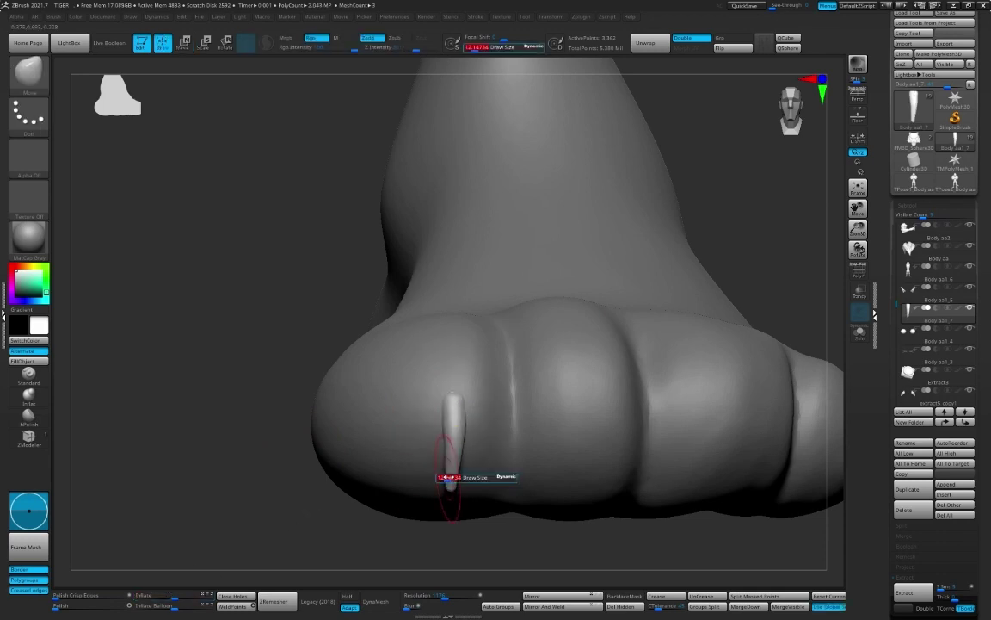
pyautogui.moveTo(491, 392)
pyautogui.mouseDown()
pyautogui.moveTo(464, 392)
pyautogui.moveTo(489, 401)
pyautogui.moveTo(475, 448)
pyautogui.mouseUp()
pyautogui.press('q')
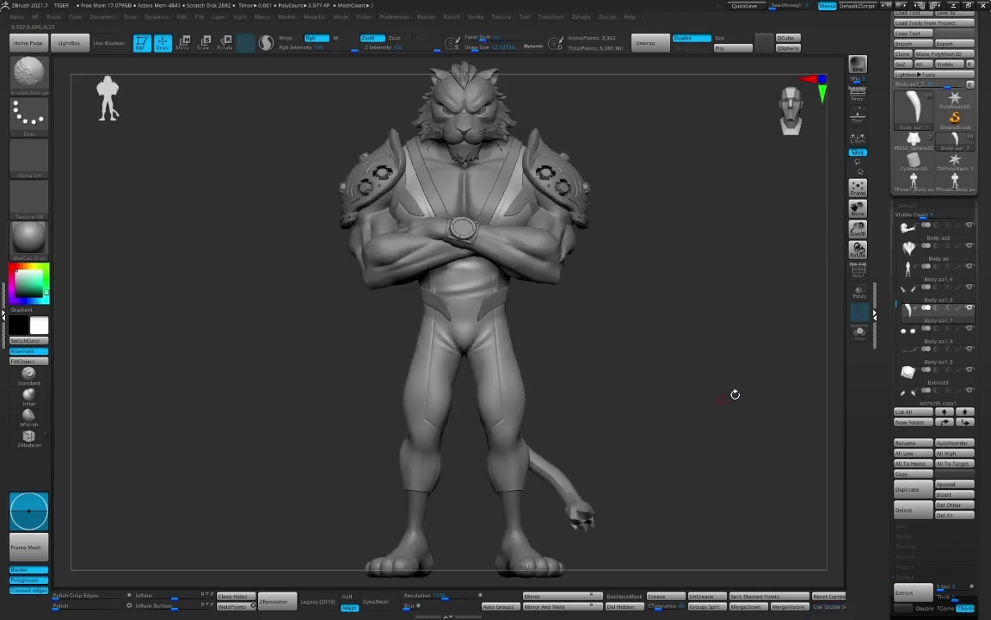
# Step: Position a claw copy at each toe tip, inspecting the paw from several angles
pyautogui.moveTo(450, 477)
pyautogui.mouseDown()
pyautogui.moveTo(464, 487)
pyautogui.moveTo(292, 469)
pyautogui.mouseUp()
pyautogui.press('w')
pyautogui.moveTo(474, 328)
pyautogui.mouseDown()
pyautogui.moveTo(519, 465)
pyautogui.moveTo(519, 450)
pyautogui.mouseUp()
pyautogui.moveTo(558, 346)
pyautogui.mouseDown()
pyautogui.moveTo(619, 472)
pyautogui.moveTo(477, 354)
pyautogui.moveTo(543, 405)
pyautogui.mouseUp()
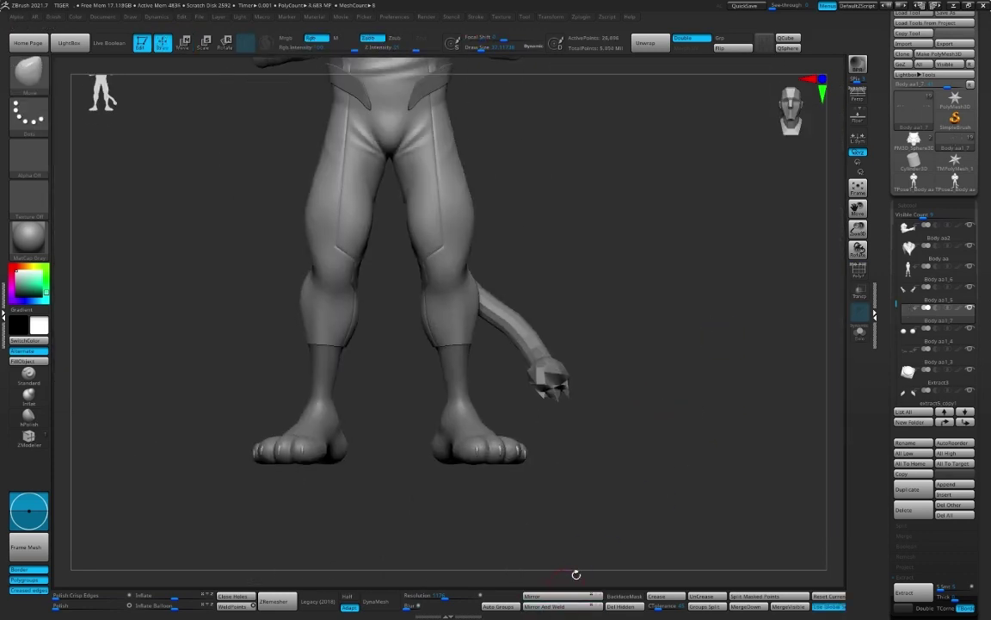
pyautogui.moveTo(575, 574)
pyautogui.mouseDown()
pyautogui.moveTo(663, 416)
pyautogui.moveTo(759, 387)
pyautogui.moveTo(572, 365)
pyautogui.moveTo(499, 454)
pyautogui.moveTo(410, 420)
pyautogui.mouseUp()
pyautogui.moveTo(681, 416); pyautogui.dragTo(589, 398)
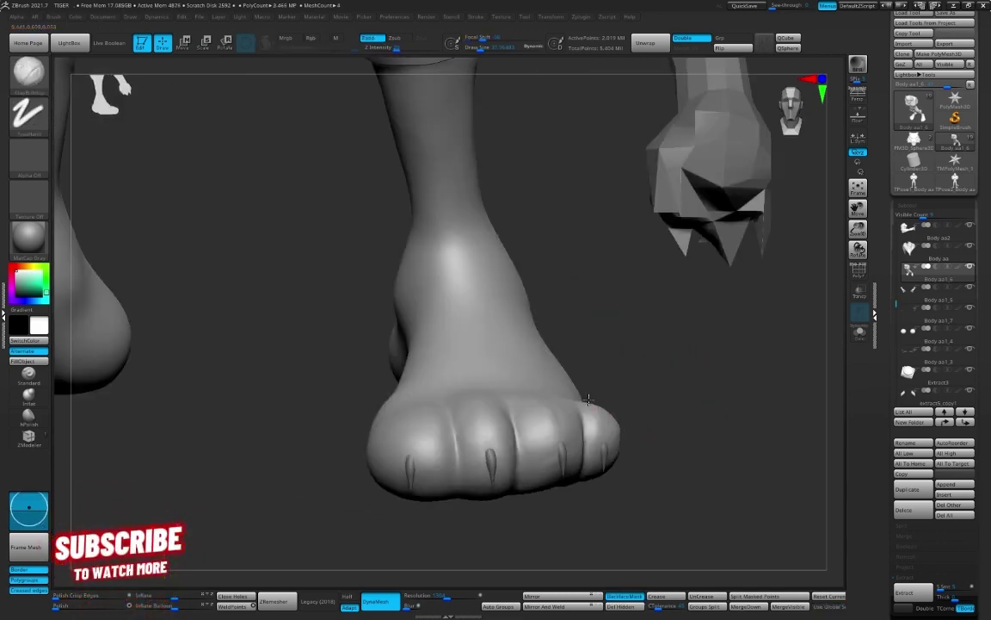
# Step: Frame the tiger and sculpt the toes with a resized ClayBuildup brush
pyautogui.scroll(-5, 551, 407)
pyautogui.press('f')
pyautogui.moveTo(621, 365)
pyautogui.mouseDown()
pyautogui.moveTo(651, 430)
pyautogui.moveTo(586, 443)
pyautogui.mouseUp()
pyautogui.press('b')
pyautogui.press('c')
pyautogui.press('b')
pyautogui.scroll(3, 589, 446)
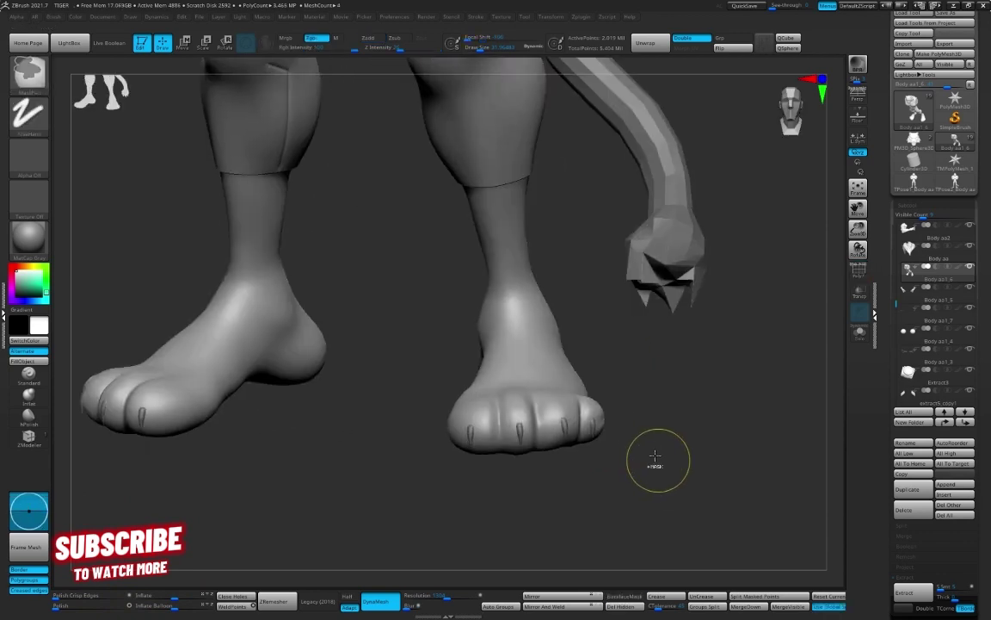
pyautogui.scroll(4, 646, 457)
pyautogui.press('s')
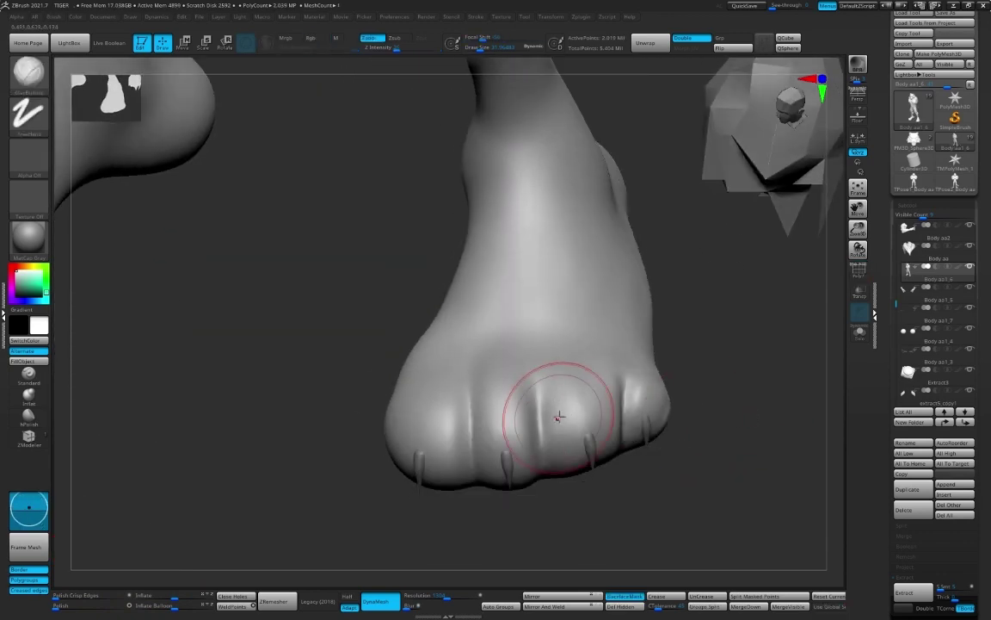
# Step: Blend the toes around the claws on both feet, then save the project, overwriting it
pyautogui.moveTo(642, 403)
pyautogui.mouseDown(button='right')
pyautogui.moveTo(657, 389)
pyautogui.moveTo(517, 428)
pyautogui.mouseUp(button='right')
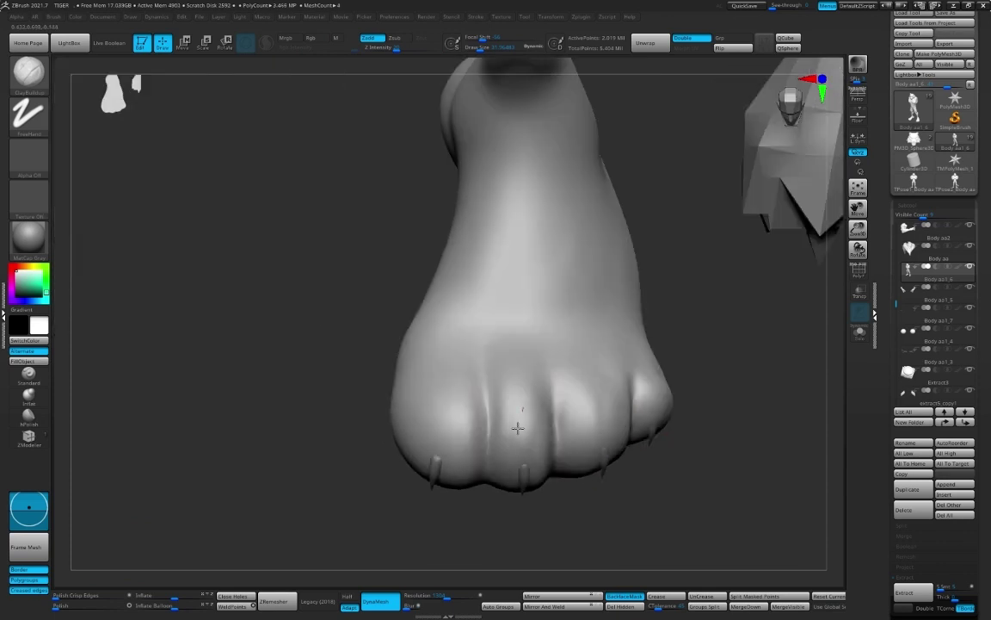
pyautogui.moveTo(663, 346); pyautogui.dragTo(564, 379, button='right')
pyautogui.press('s')
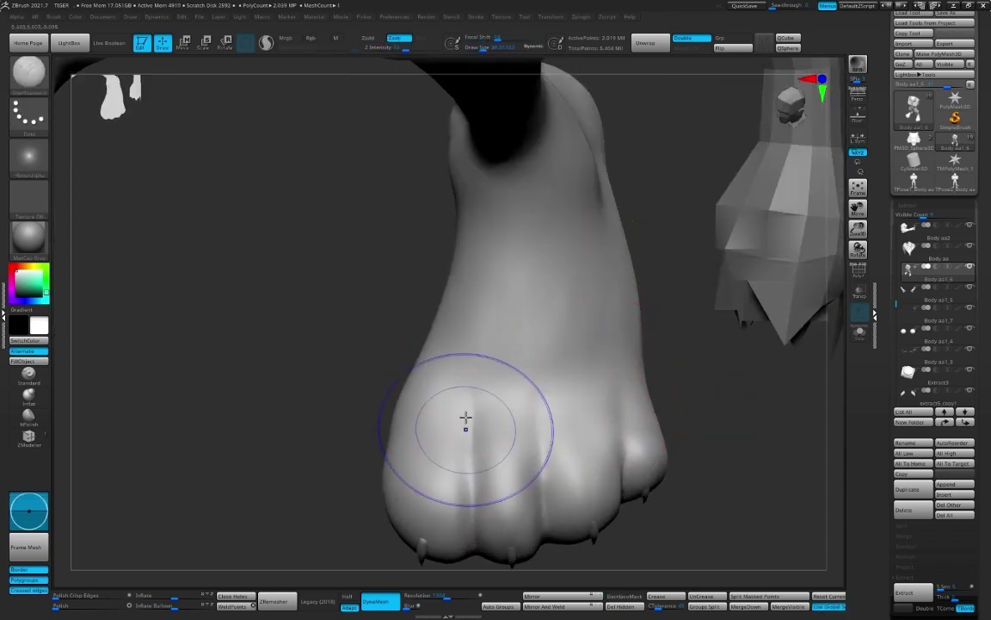
pyautogui.moveTo(466, 418)
pyautogui.mouseDown(button='right')
pyautogui.moveTo(743, 429)
pyautogui.moveTo(671, 431)
pyautogui.moveTo(689, 426)
pyautogui.moveTo(679, 369)
pyautogui.moveTo(653, 339)
pyautogui.moveTo(601, 425)
pyautogui.mouseUp(button='right')
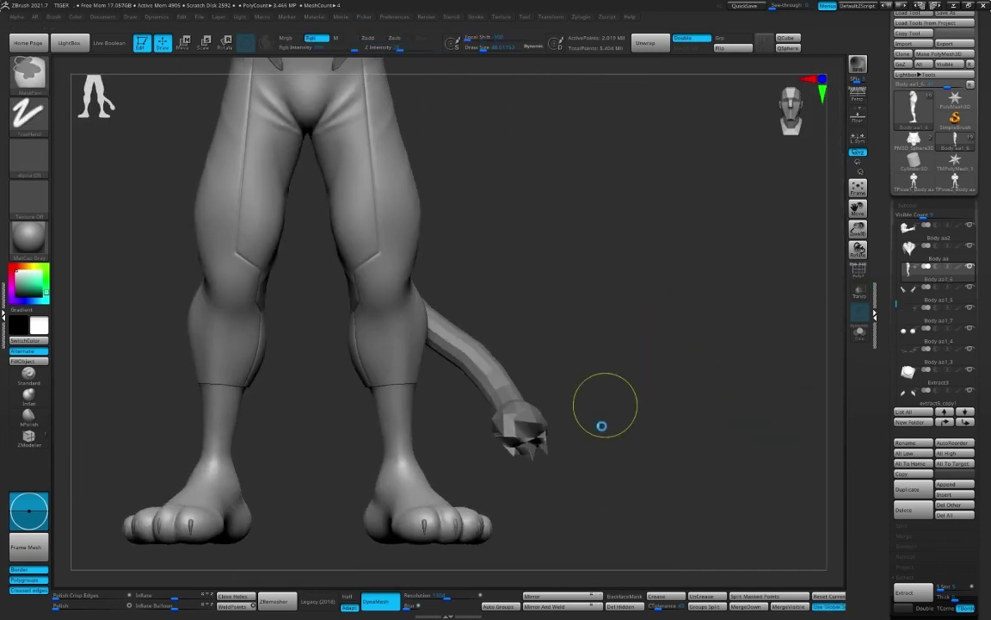
pyautogui.hotkey('ctrl', 's')
pyautogui.press('Return')
pyautogui.press('Return')
# Step: Pull a small hooked spike atop the toes with the SnakeHook brush
pyautogui.press('f')
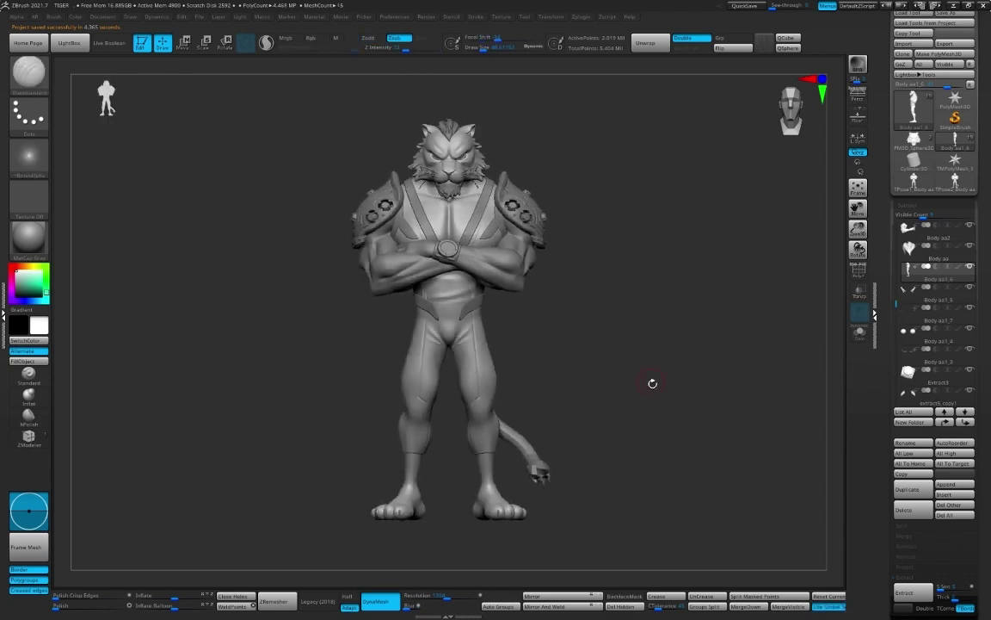
pyautogui.moveTo(653, 383)
pyautogui.mouseDown(button='right')
pyautogui.moveTo(616, 317)
pyautogui.moveTo(608, 380)
pyautogui.moveTo(650, 407)
pyautogui.mouseUp(button='right')
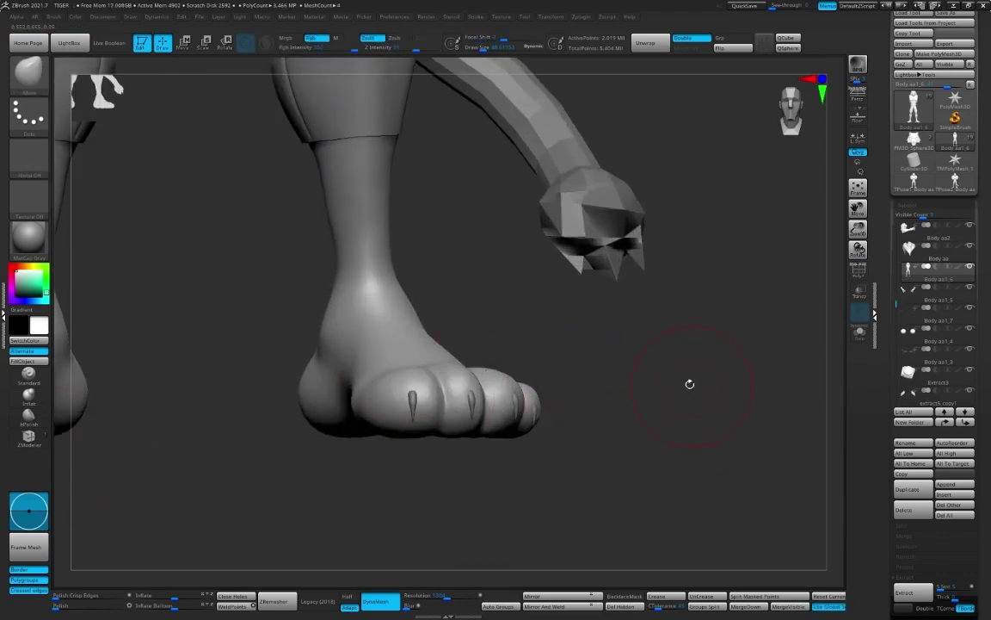
pyautogui.moveTo(689, 383); pyautogui.dragTo(602, 335, button='right')
pyautogui.press('b')
pyautogui.press('s')
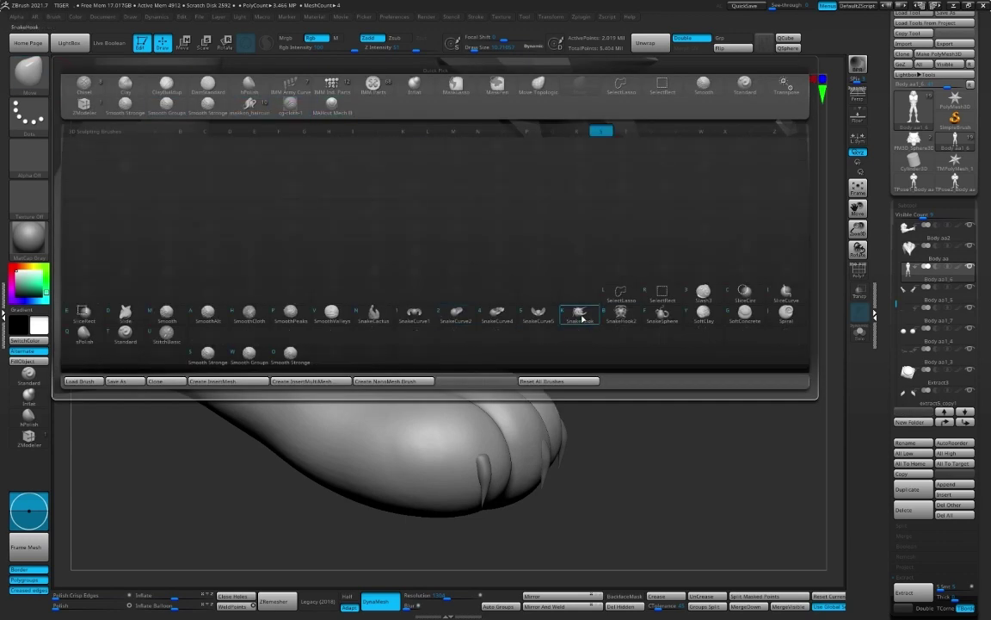
pyautogui.click(582, 319)
pyautogui.moveTo(498, 380)
pyautogui.mouseDown(button='right')
pyautogui.moveTo(542, 376)
pyautogui.moveTo(484, 345)
pyautogui.moveTo(677, 345)
pyautogui.moveTo(549, 437)
pyautogui.moveTo(692, 360)
pyautogui.moveTo(538, 440)
pyautogui.moveTo(537, 469)
pyautogui.moveTo(720, 413)
pyautogui.moveTo(356, 511)
pyautogui.moveTo(464, 514)
pyautogui.moveTo(551, 453)
pyautogui.moveTo(491, 491)
pyautogui.moveTo(699, 457)
pyautogui.moveTo(690, 497)
pyautogui.moveTo(708, 405)
pyautogui.moveTo(736, 348)
pyautogui.moveTo(594, 353)
pyautogui.mouseUp(button='right')
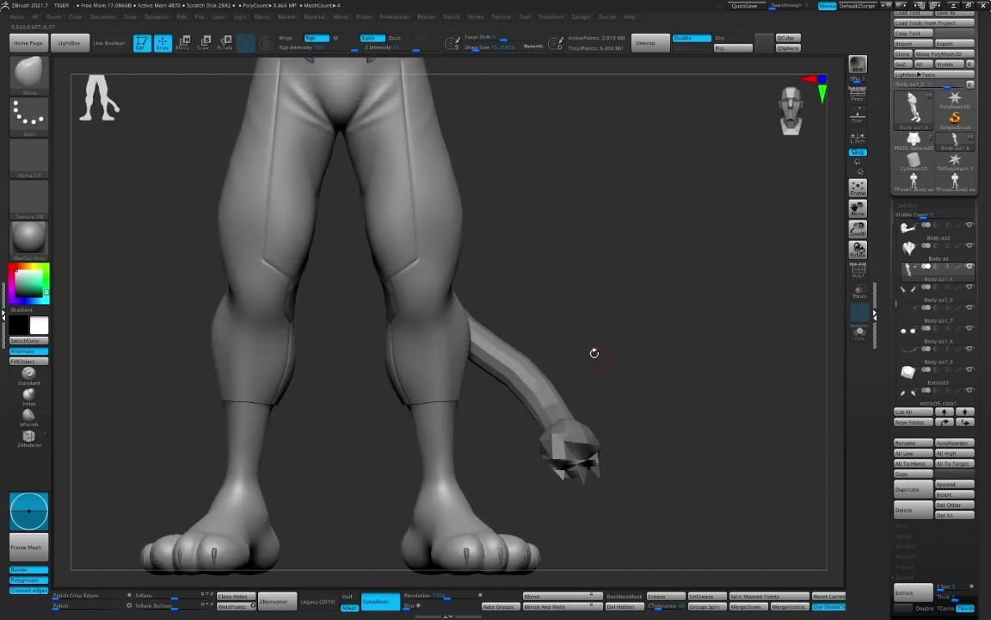
# Step: Lasso-mask a wide angled band around the right lower shin
pyautogui.moveTo(578, 391); pyautogui.dragTo(533, 398, button='right')
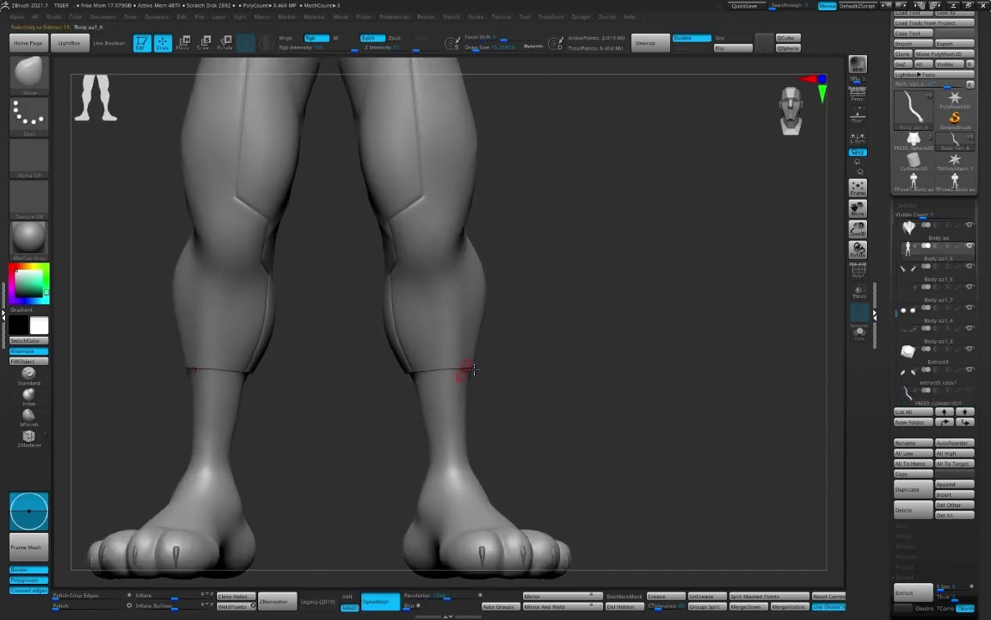
pyautogui.moveTo(473, 369); pyautogui.dragTo(527, 335, button='right')
pyautogui.keyDown('ctrl'); pyautogui.moveTo(358, 295); pyautogui.dragTo(358, 295); pyautogui.keyUp('ctrl')
pyautogui.press('b')
pyautogui.press('m')
pyautogui.press('l')
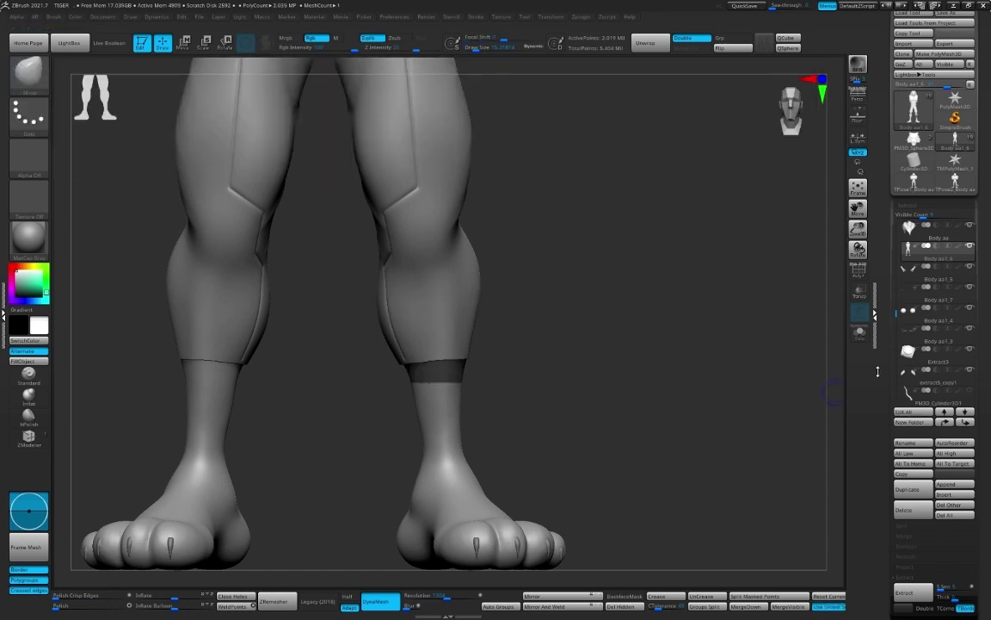
pyautogui.scroll(3, 514, 270)
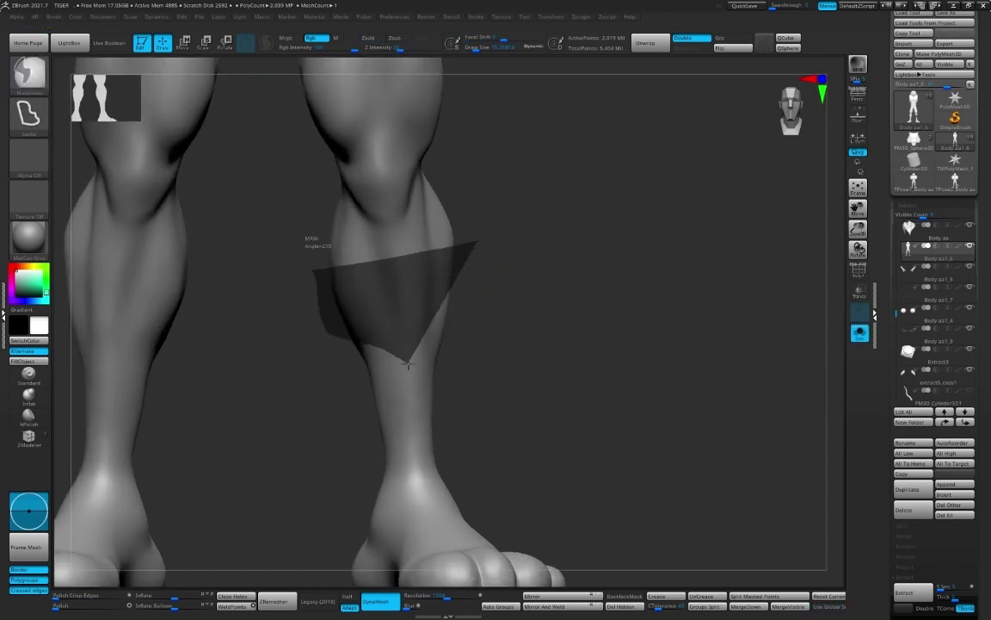
pyautogui.keyDown('ctrl'); pyautogui.moveTo(421, 342); pyautogui.dragTo(422, 342); pyautogui.keyUp('ctrl')
pyautogui.press('b')
pyautogui.press('t')
pyautogui.press('c')
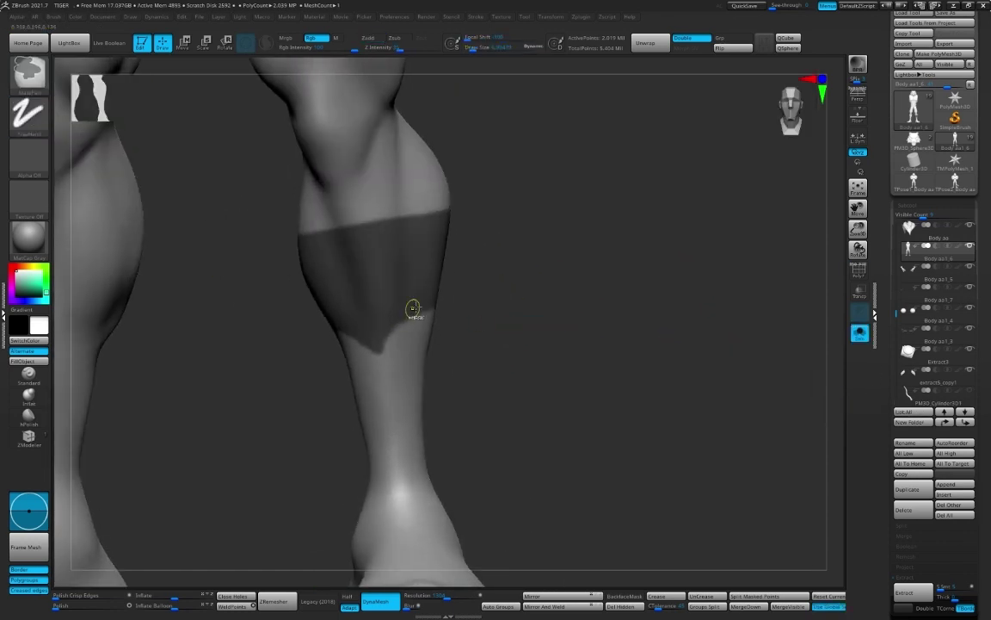
pyautogui.moveTo(367, 361)
pyautogui.mouseDown(button='right')
pyautogui.moveTo(504, 359)
pyautogui.moveTo(702, 332)
pyautogui.moveTo(427, 368)
pyautogui.moveTo(515, 400)
pyautogui.moveTo(601, 360)
pyautogui.moveTo(540, 348)
pyautogui.mouseUp(button='right')
# Step: Add a triangular mask area forming the V-shaped chevron gap, then view the legs front-on
pyautogui.press('super')
pyautogui.press('super')
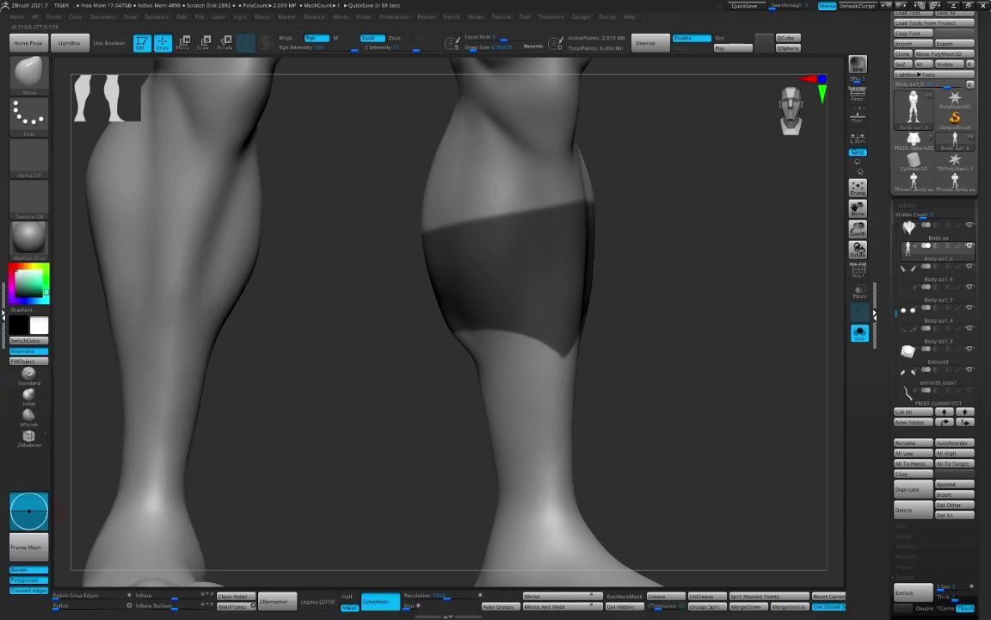
pyautogui.moveTo(648, 361)
pyautogui.mouseDown(button='right')
pyautogui.moveTo(604, 392)
pyautogui.moveTo(651, 380)
pyautogui.moveTo(620, 375)
pyautogui.moveTo(545, 300)
pyautogui.mouseUp(button='right')
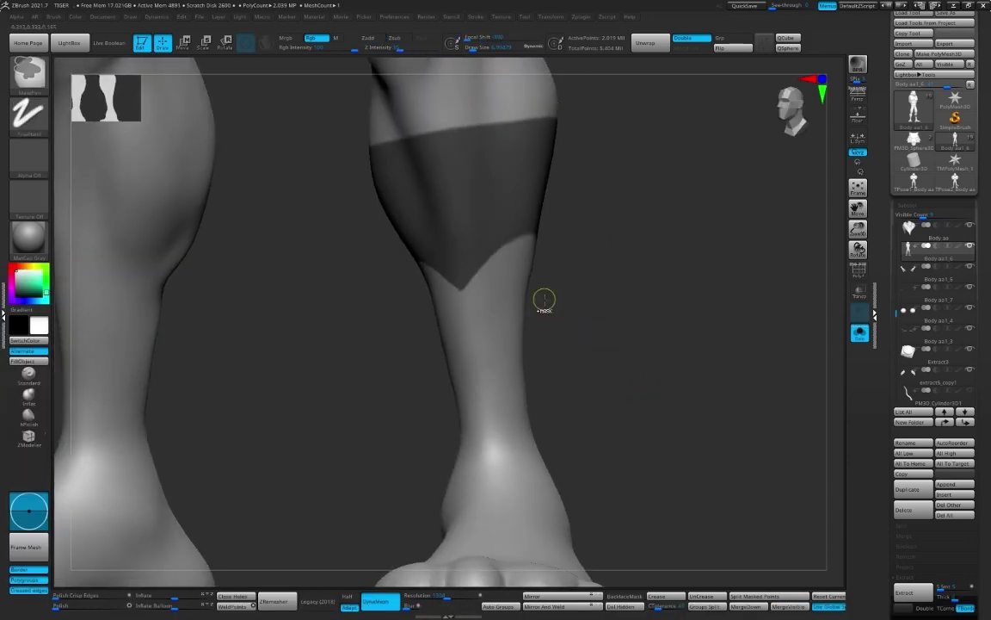
pyautogui.keyDown('ctrl'); pyautogui.moveTo(534, 301); pyautogui.dragTo(527, 291); pyautogui.keyUp('ctrl')
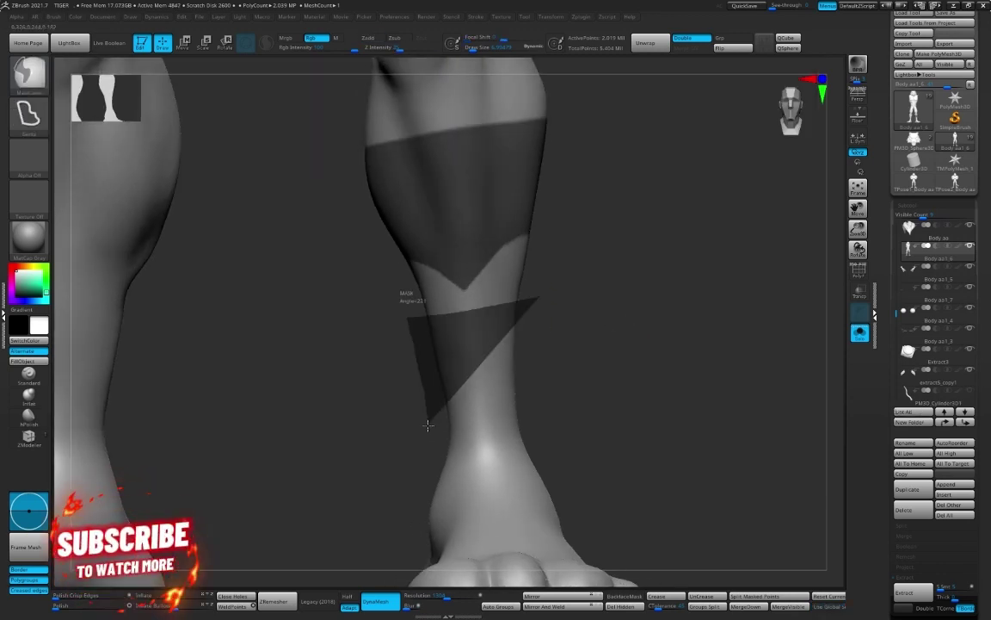
pyautogui.moveTo(578, 309)
pyautogui.mouseDown(button='right')
pyautogui.moveTo(557, 327)
pyautogui.moveTo(479, 318)
pyautogui.mouseUp(button='right')
pyautogui.moveTo(404, 343)
pyautogui.mouseDown(button='right')
pyautogui.moveTo(549, 317)
pyautogui.moveTo(451, 283)
pyautogui.mouseUp(button='right')
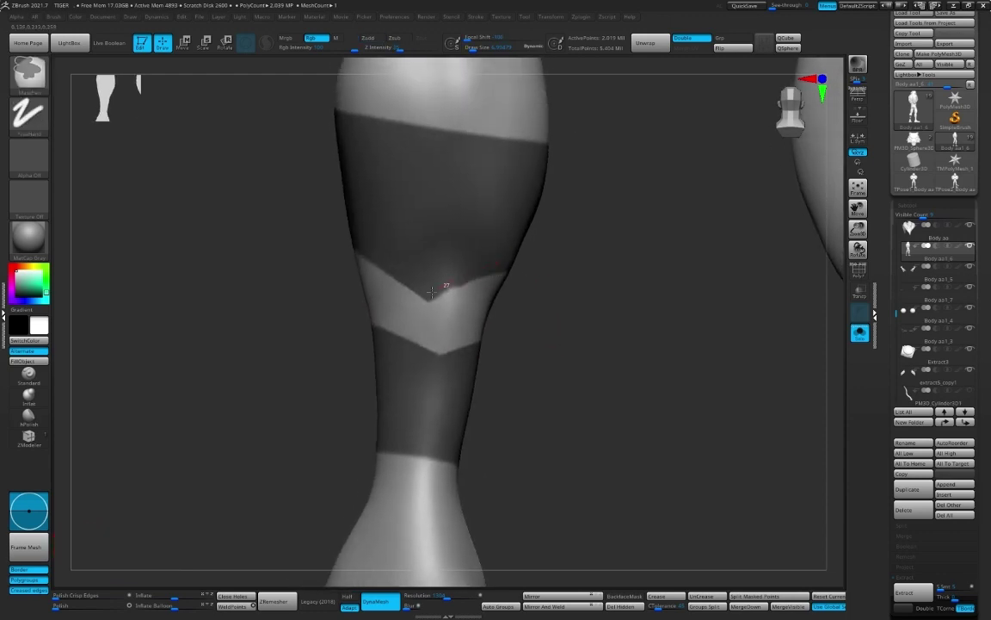
pyautogui.press('f')
pyautogui.moveTo(642, 412)
pyautogui.keyDown('shift'); pyautogui.mouseDown(button='right')
pyautogui.moveTo(479, 412)
pyautogui.moveTo(578, 406)
pyautogui.moveTo(604, 380)
pyautogui.moveTo(654, 362)
pyautogui.mouseUp(button='right'); pyautogui.keyUp('shift')
# Step: Extract the masked shin band into a new Extract7 subtool of separate shell pieces
pyautogui.click(910, 583)
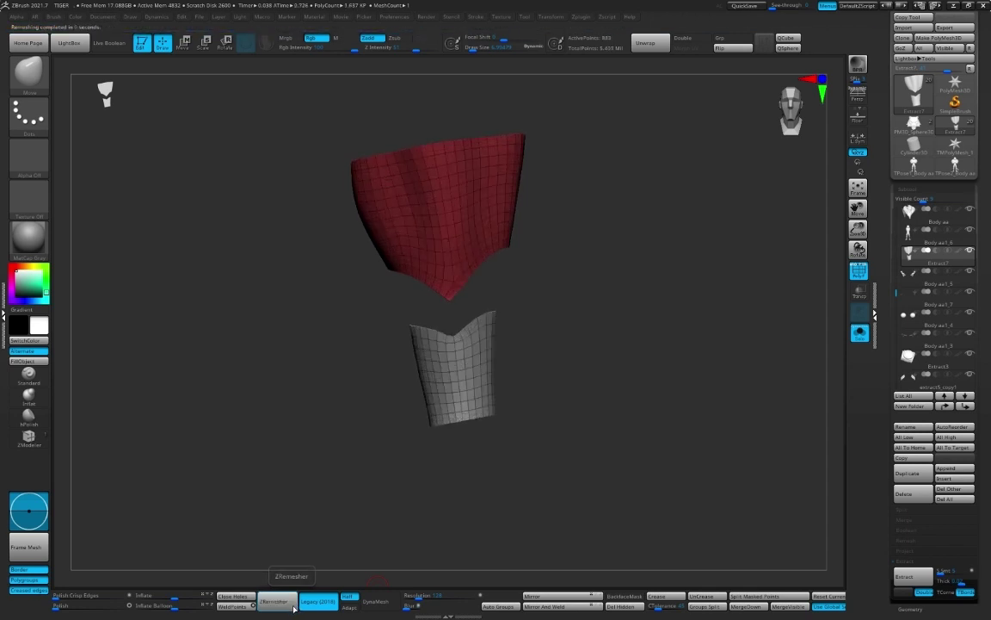
pyautogui.moveTo(534, 395)
pyautogui.mouseDown(button='right')
pyautogui.moveTo(582, 330)
pyautogui.moveTo(487, 309)
pyautogui.moveTo(464, 317)
pyautogui.moveTo(476, 332)
pyautogui.moveTo(537, 321)
pyautogui.moveTo(559, 331)
pyautogui.moveTo(591, 312)
pyautogui.moveTo(520, 336)
pyautogui.moveTo(535, 359)
pyautogui.moveTo(721, 294)
pyautogui.moveTo(662, 327)
pyautogui.moveTo(654, 345)
pyautogui.moveTo(411, 328)
pyautogui.mouseUp(button='right')
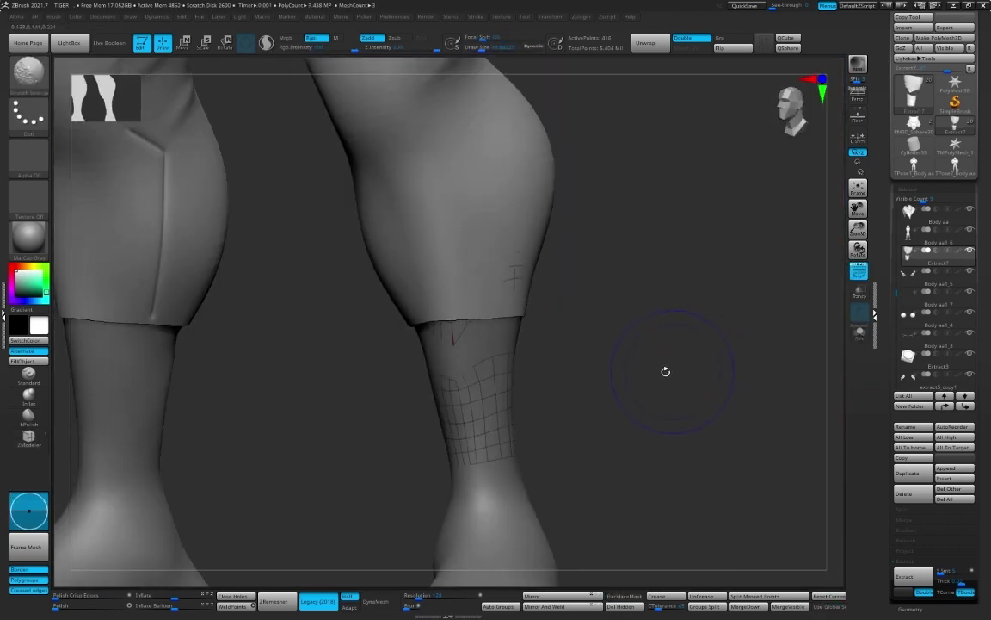
# Step: Apply Panel Loops from Tool > Geometry to give the shin pieces bevelled thickness
pyautogui.scroll(-3, 986, 465)
pyautogui.click(910, 466)
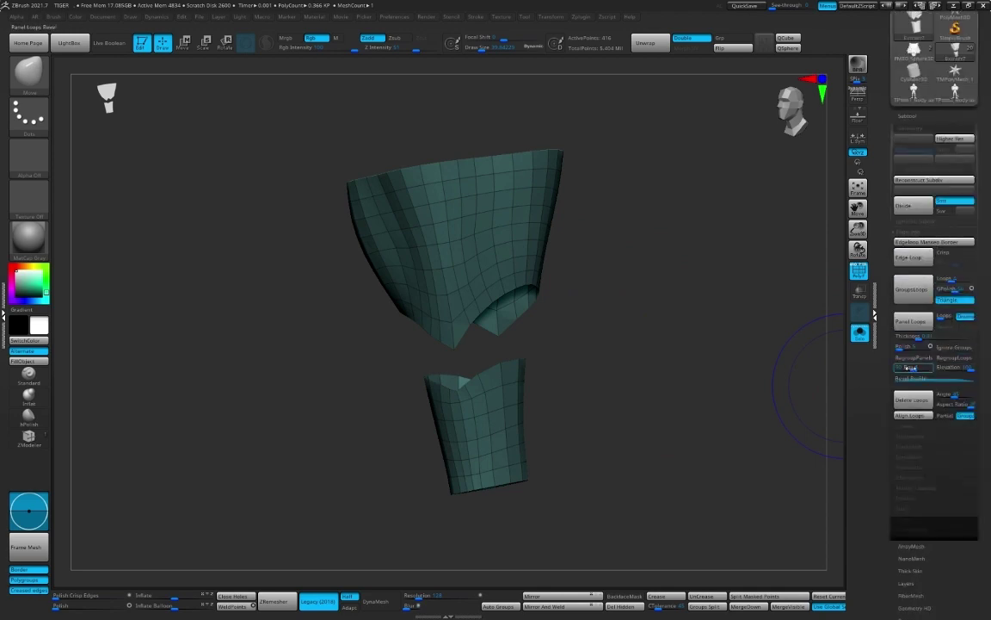
pyautogui.click(914, 330)
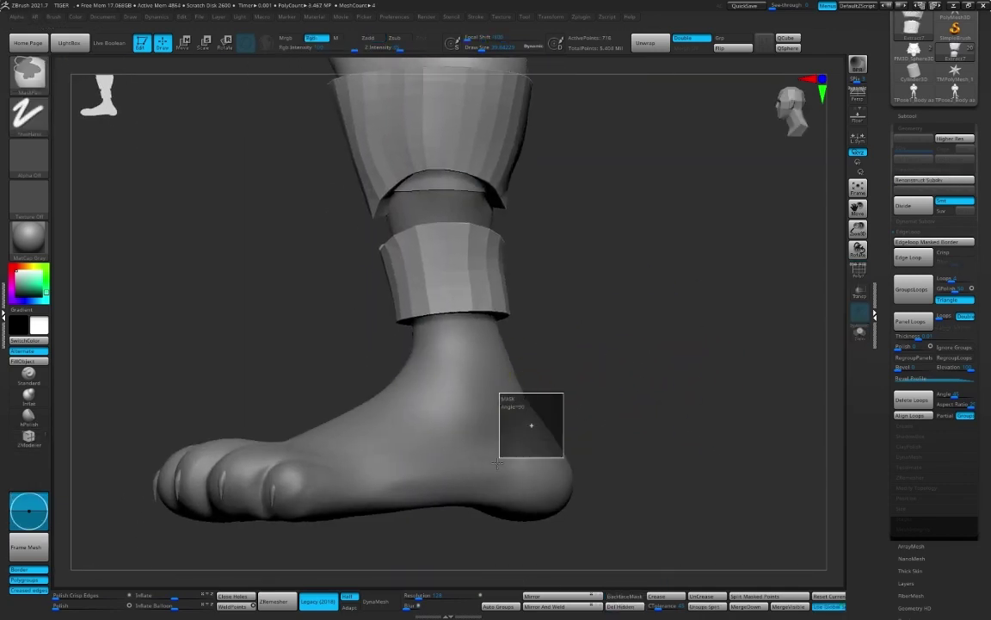
# Step: Lasso-mask the top of the body's foot, extract it, and ZRemesh the new wrap piece
pyautogui.keyDown('alt'); pyautogui.click(442, 358); pyautogui.keyUp('alt')
pyautogui.press('b')
pyautogui.click(207, 128)
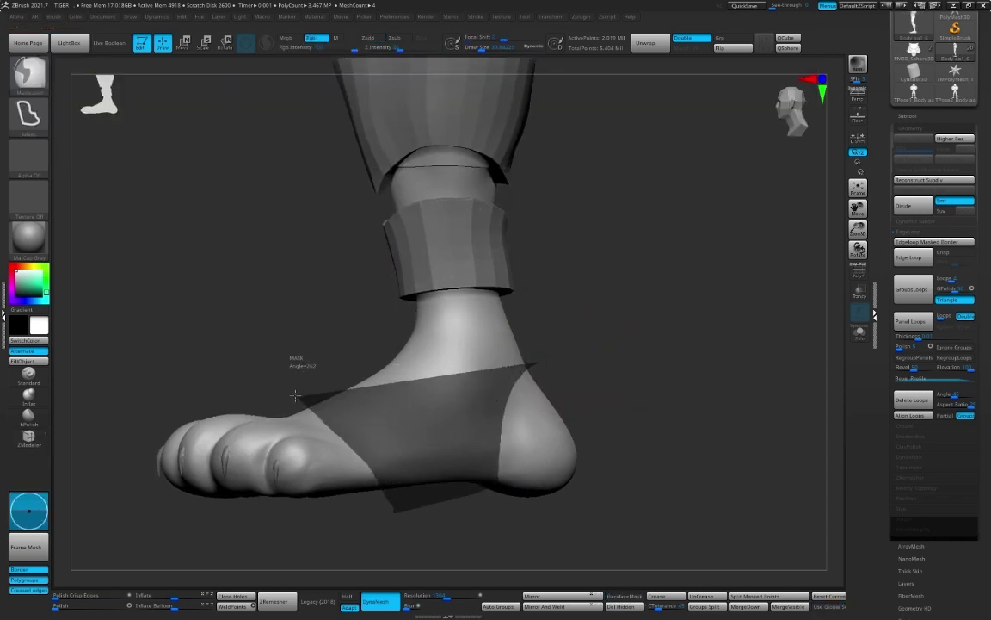
pyautogui.keyDown('ctrl'); pyautogui.moveTo(390, 341); pyautogui.dragTo(543, 337); pyautogui.keyUp('ctrl')
pyautogui.moveTo(473, 368)
pyautogui.mouseDown()
pyautogui.moveTo(675, 327)
pyautogui.moveTo(394, 316)
pyautogui.moveTo(764, 417)
pyautogui.moveTo(633, 415)
pyautogui.mouseUp()
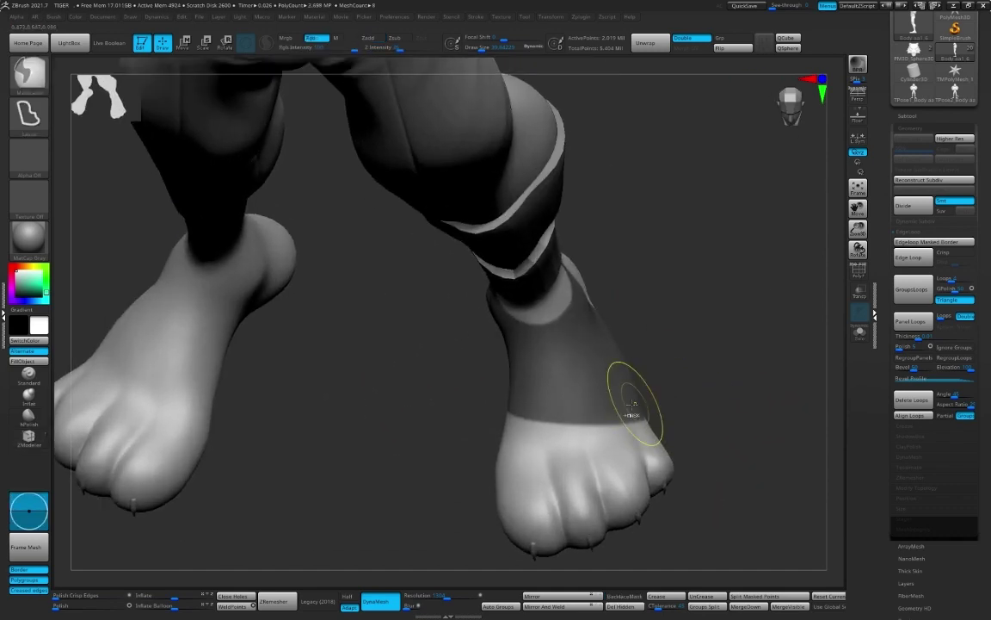
pyautogui.moveTo(730, 368)
pyautogui.mouseDown()
pyautogui.moveTo(250, 254)
pyautogui.moveTo(482, 306)
pyautogui.moveTo(381, 402)
pyautogui.moveTo(483, 275)
pyautogui.moveTo(593, 348)
pyautogui.moveTo(551, 431)
pyautogui.moveTo(653, 394)
pyautogui.moveTo(741, 410)
pyautogui.moveTo(689, 354)
pyautogui.moveTo(628, 423)
pyautogui.moveTo(679, 498)
pyautogui.moveTo(701, 354)
pyautogui.moveTo(626, 353)
pyautogui.moveTo(772, 369)
pyautogui.mouseUp()
pyautogui.press('s')
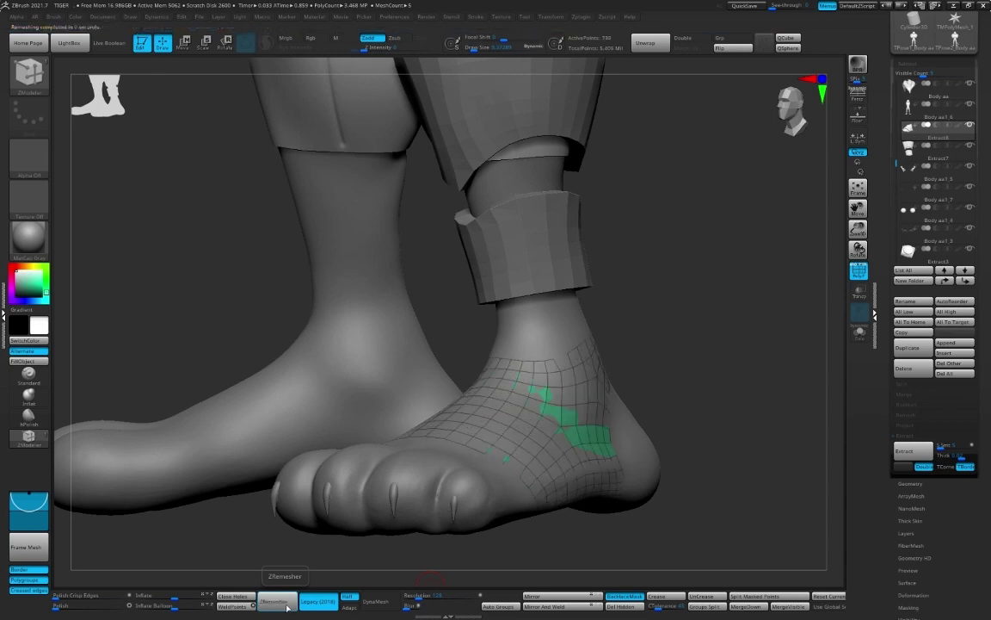
pyautogui.click(287, 607)
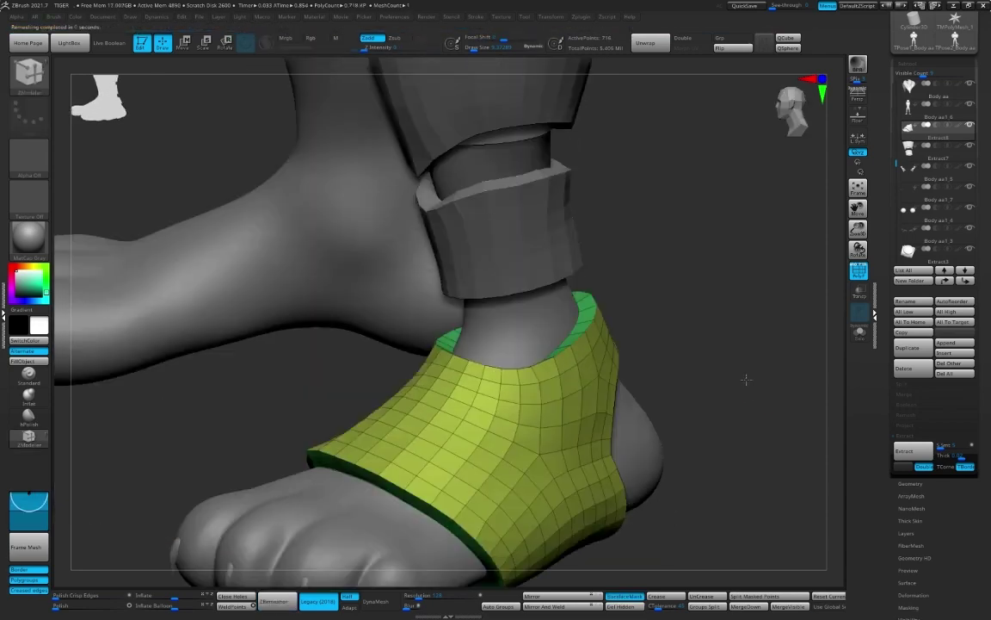
pyautogui.moveTo(745, 376)
pyautogui.mouseDown()
pyautogui.moveTo(701, 419)
pyautogui.moveTo(715, 491)
pyautogui.moveTo(691, 469)
pyautogui.moveTo(670, 423)
pyautogui.moveTo(650, 438)
pyautogui.mouseUp()
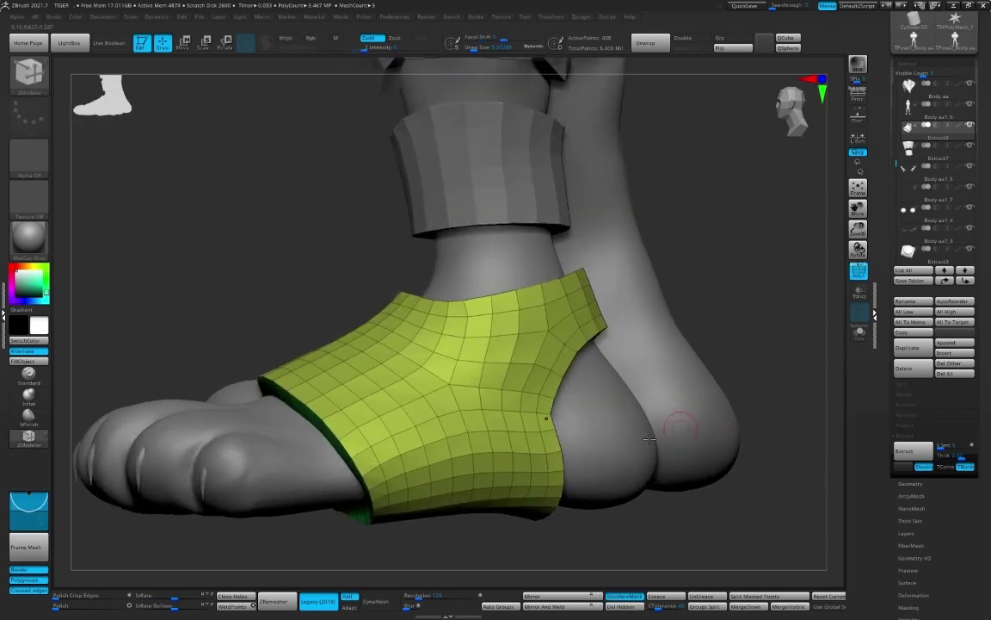
# Step: Reshape the foot wrap with the Move and Smooth brushes so it hugs the foot
pyautogui.moveTo(436, 524)
pyautogui.mouseDown()
pyautogui.moveTo(714, 336)
pyautogui.moveTo(734, 465)
pyautogui.moveTo(637, 490)
pyautogui.mouseUp()
pyautogui.press('b')
pyautogui.press('m')
pyautogui.press('v')
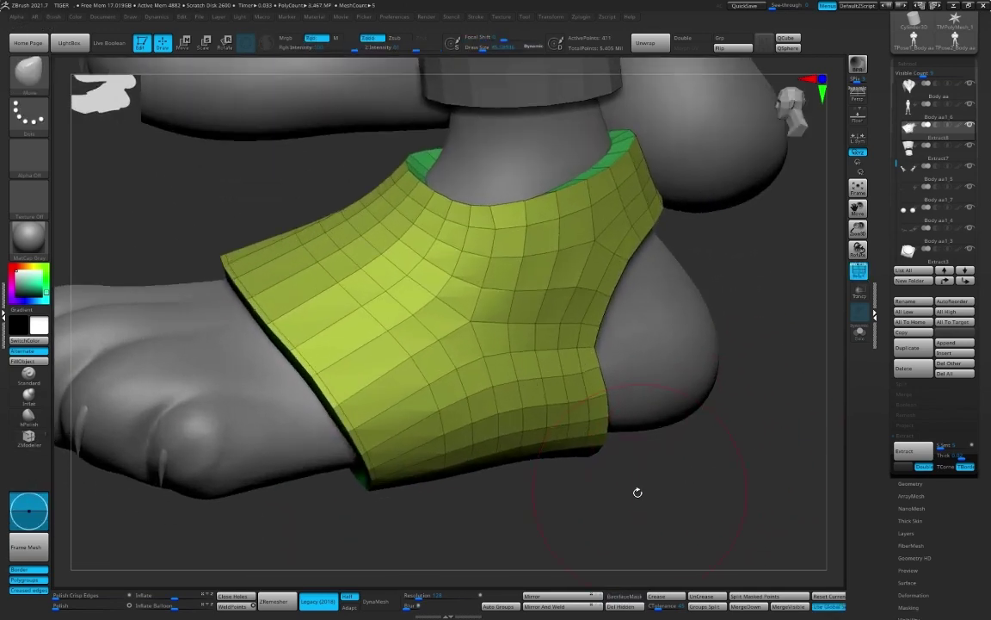
pyautogui.press('shift')
pyautogui.moveTo(488, 531)
pyautogui.keyDown('shift'); pyautogui.mouseDown()
pyautogui.moveTo(497, 498)
pyautogui.moveTo(390, 352)
pyautogui.mouseUp(); pyautogui.keyUp('shift')
pyautogui.moveTo(407, 490); pyautogui.dragTo(346, 328)
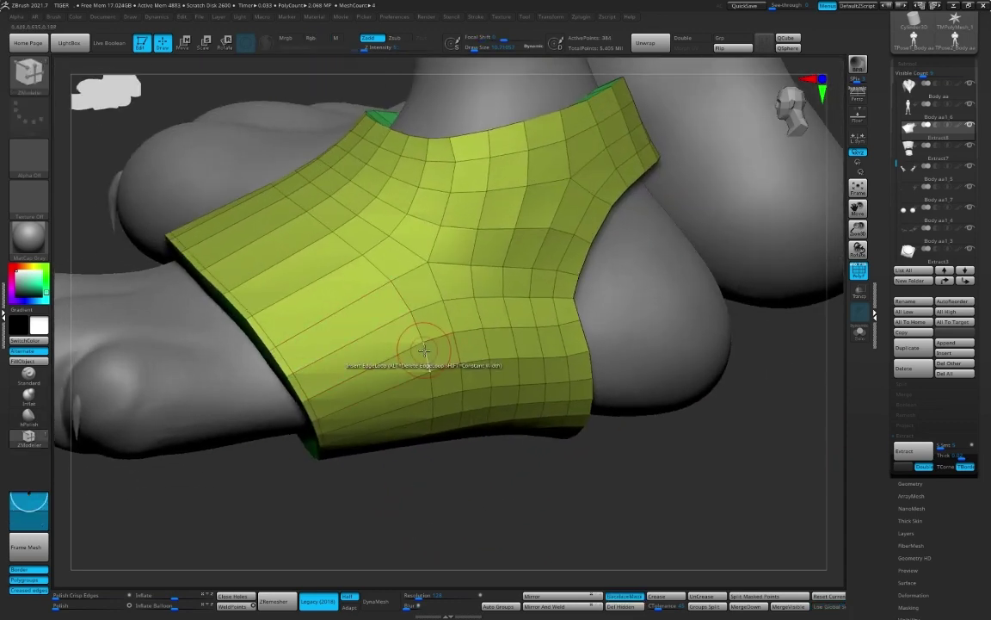
# Step: Save the project and show the wrap piece solo to see its open end
pyautogui.hotkey('ctrl', 's')
pyautogui.press('Return')
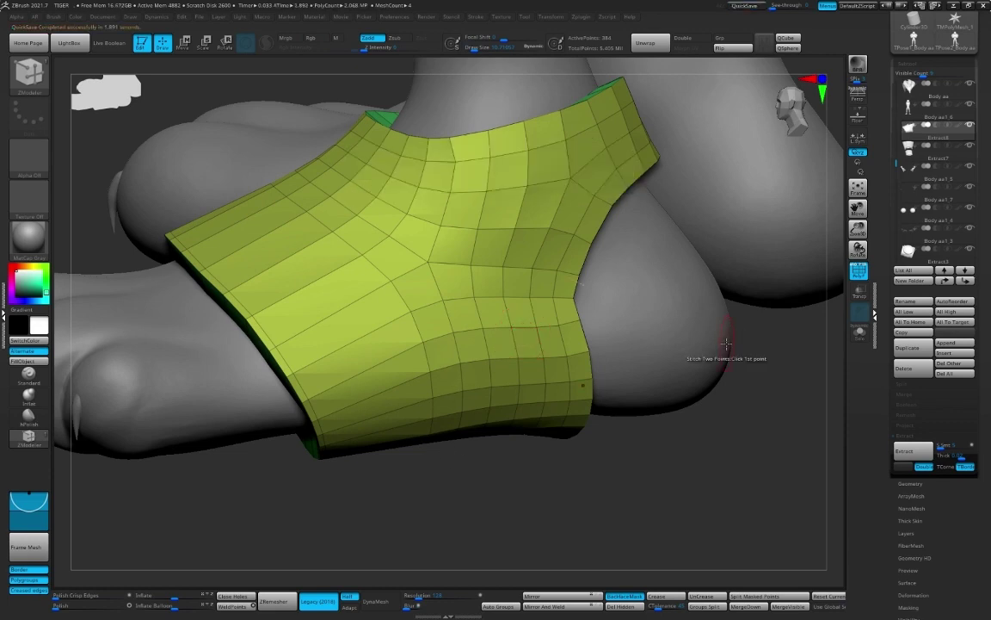
pyautogui.click(858, 331)
pyautogui.moveTo(354, 332)
pyautogui.mouseDown()
pyautogui.moveTo(666, 255)
pyautogui.moveTo(647, 223)
pyautogui.moveTo(409, 290)
pyautogui.mouseUp()
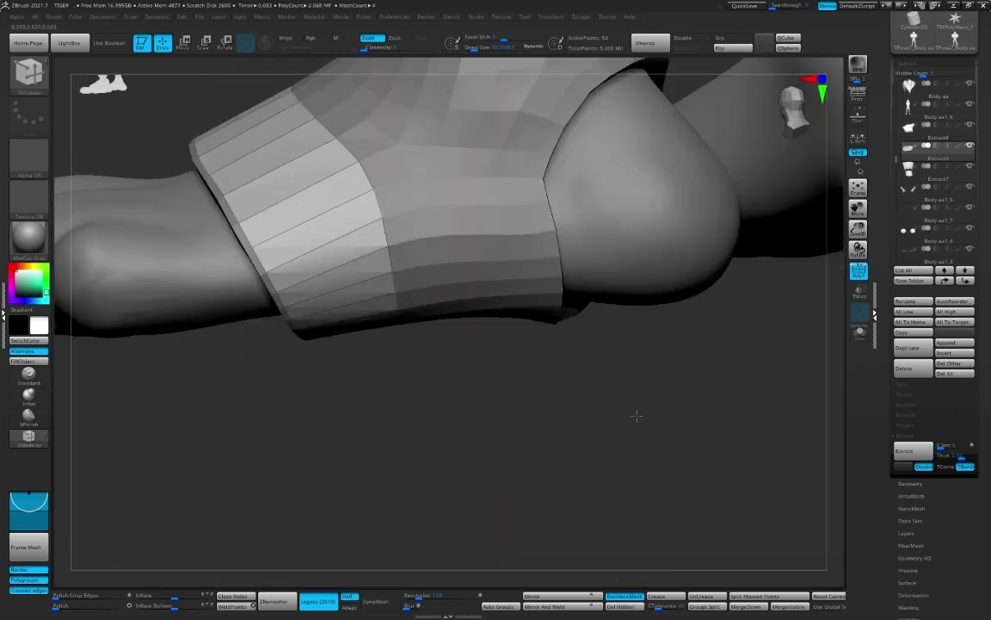
# Step: Extrude a whole polygroup of the ankle piece with ZModeler
pyautogui.press('s')
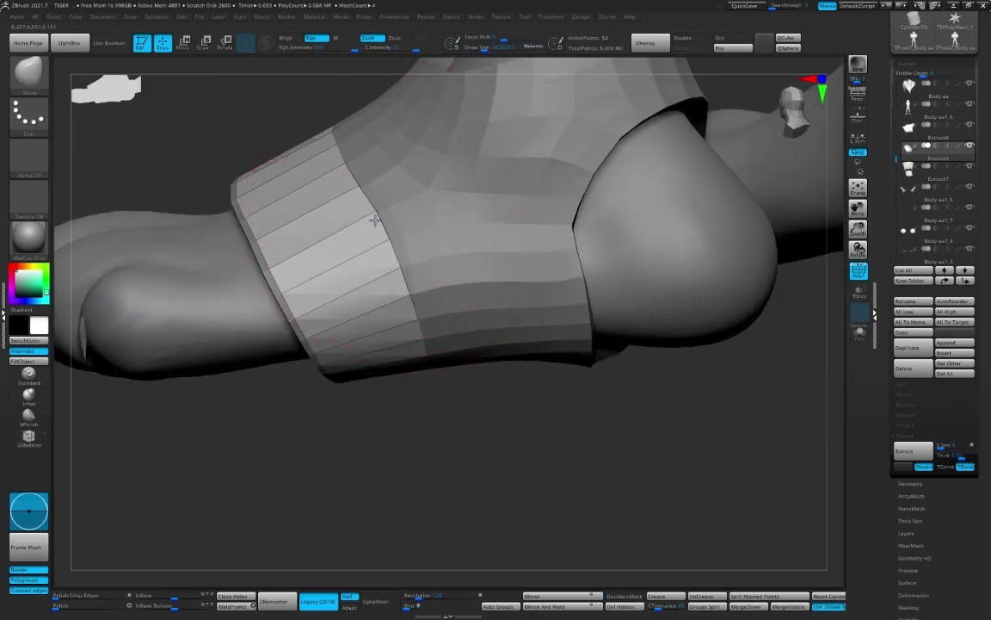
pyautogui.moveTo(404, 405)
pyautogui.mouseDown()
pyautogui.moveTo(427, 430)
pyautogui.moveTo(409, 487)
pyautogui.moveTo(465, 485)
pyautogui.moveTo(467, 470)
pyautogui.mouseUp()
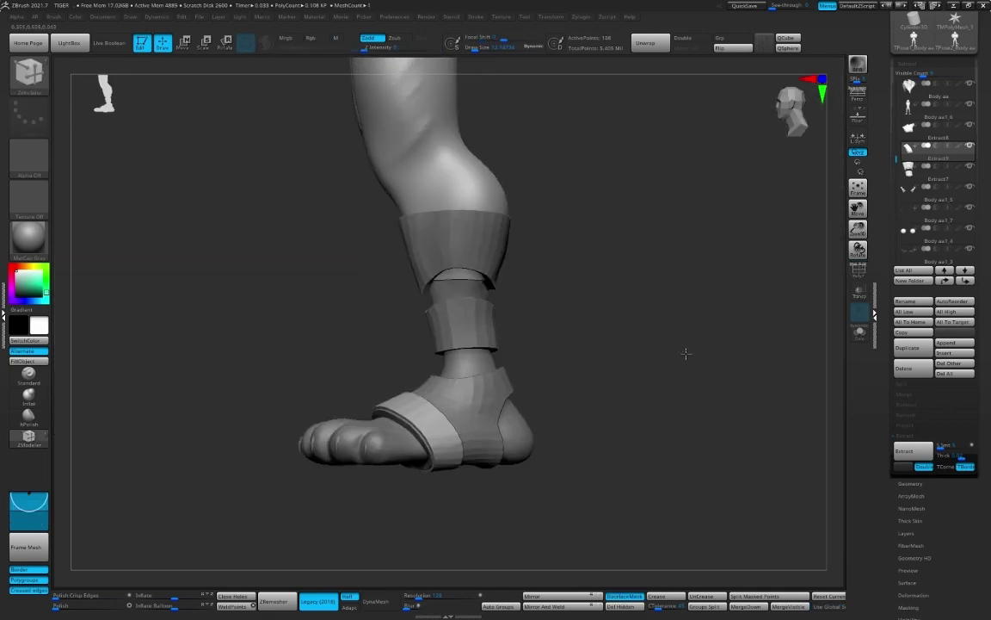
pyautogui.keyDown('alt'); pyautogui.moveTo(463, 400); pyautogui.dragTo(597, 513); pyautogui.keyUp('alt')
pyautogui.press('w')
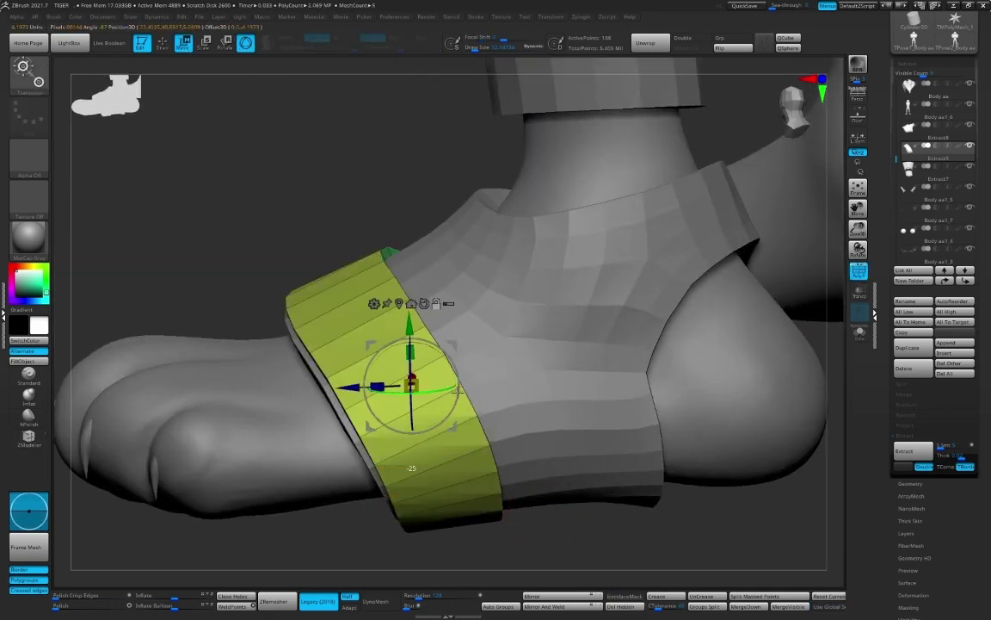
pyautogui.press('q')
pyautogui.moveTo(326, 532)
pyautogui.mouseDown()
pyautogui.moveTo(349, 524)
pyautogui.moveTo(380, 414)
pyautogui.moveTo(248, 288)
pyautogui.mouseUp()
pyautogui.press('space')
pyautogui.press('space')
pyautogui.click(130, 367)
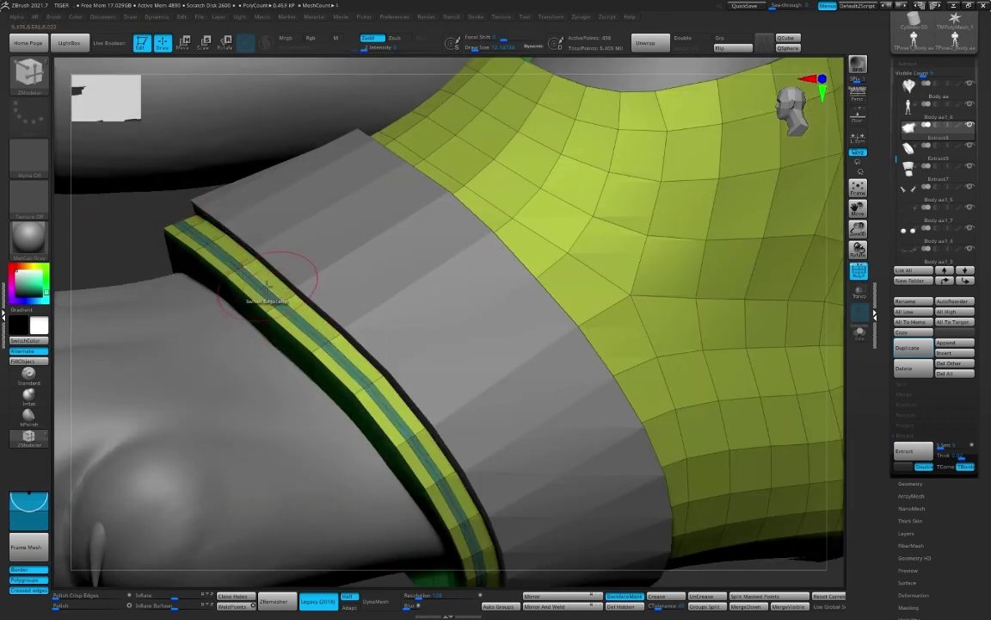
# Step: Insert an edge loop along the ankle band and bevel its edges
pyautogui.press('f')
pyautogui.keyDown('alt'); pyautogui.moveTo(714, 459); pyautogui.dragTo(725, 347); pyautogui.keyUp('alt')
pyautogui.keyDown('alt'); pyautogui.click(442, 287); pyautogui.keyUp('alt')
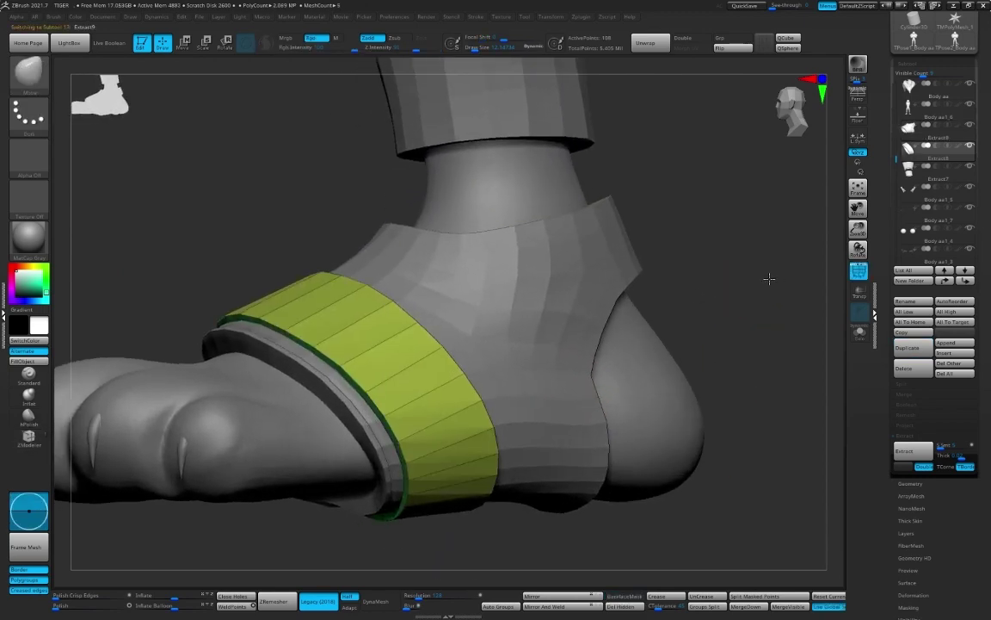
pyautogui.moveTo(765, 278); pyautogui.dragTo(458, 366)
pyautogui.click(420, 334)
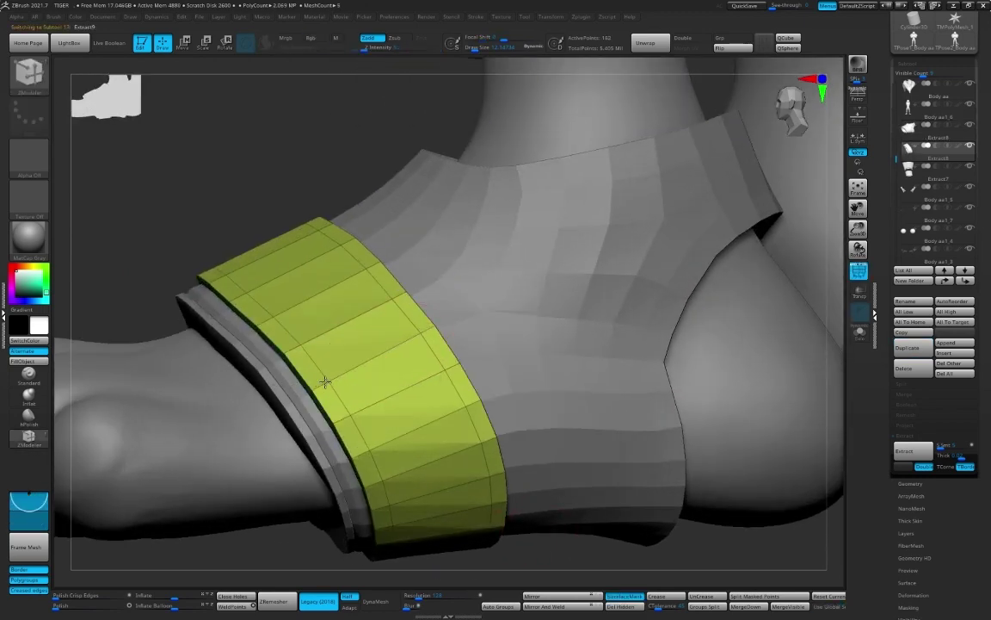
pyautogui.moveTo(325, 381); pyautogui.dragTo(575, 504)
pyautogui.press('space')
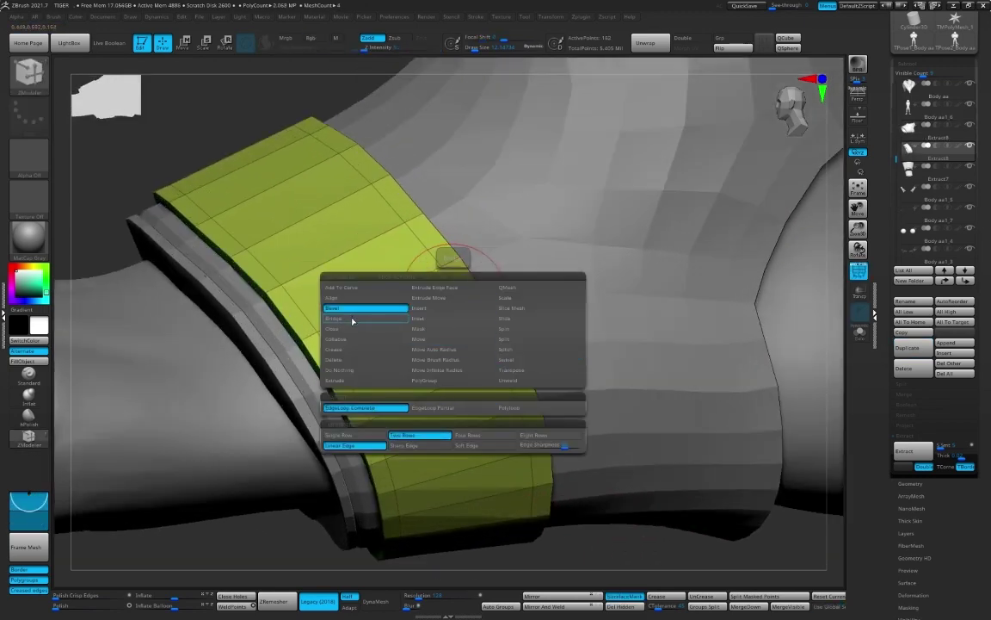
pyautogui.click(352, 315)
pyautogui.moveTo(284, 323); pyautogui.dragTo(387, 159)
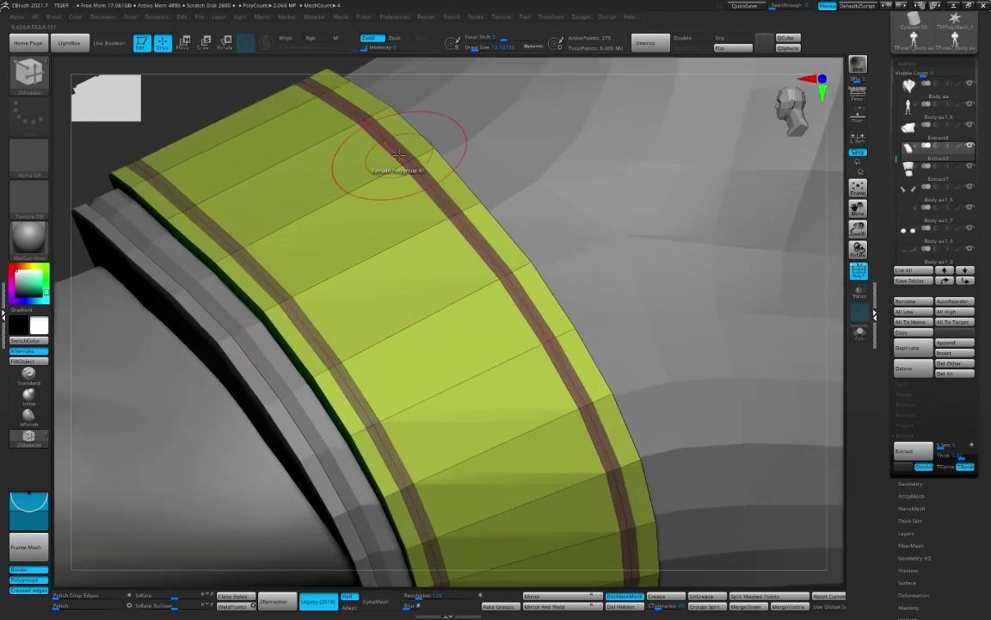
pyautogui.press('space')
pyautogui.click(417, 187)
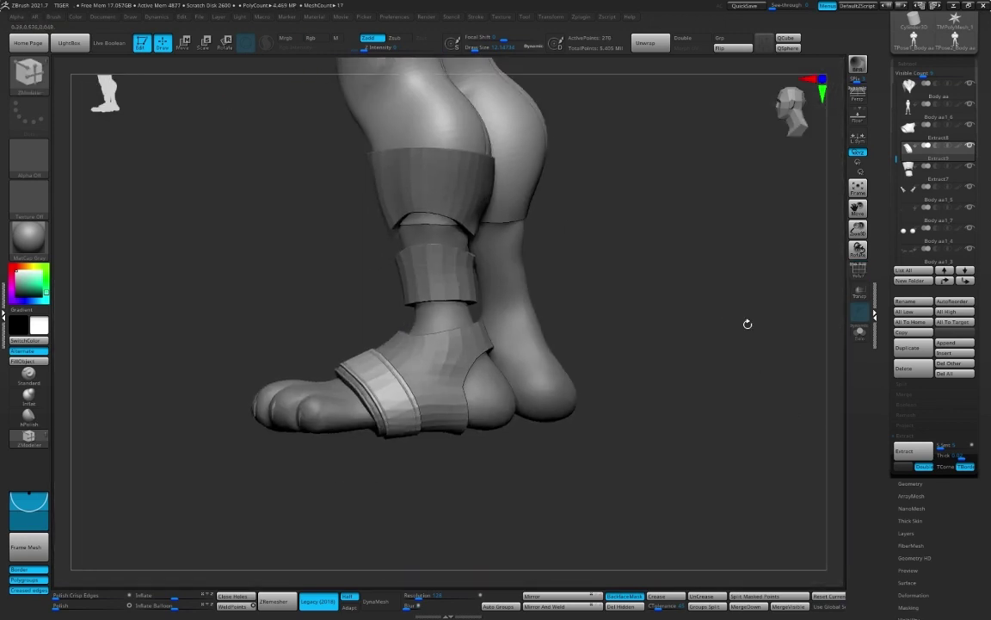
# Step: Add edge loops along the rims of the strap armor over the foot
pyautogui.keyDown('alt'); pyautogui.moveTo(748, 323); pyautogui.dragTo(774, 365); pyautogui.keyUp('alt')
pyautogui.keyDown('alt'); pyautogui.click(430, 334); pyautogui.keyUp('alt')
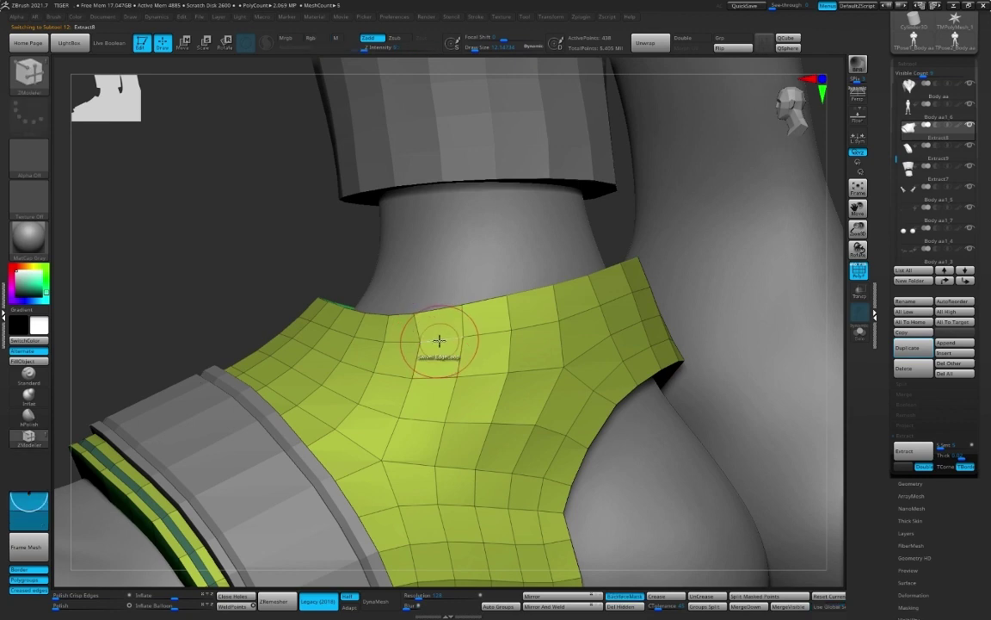
pyautogui.press('space')
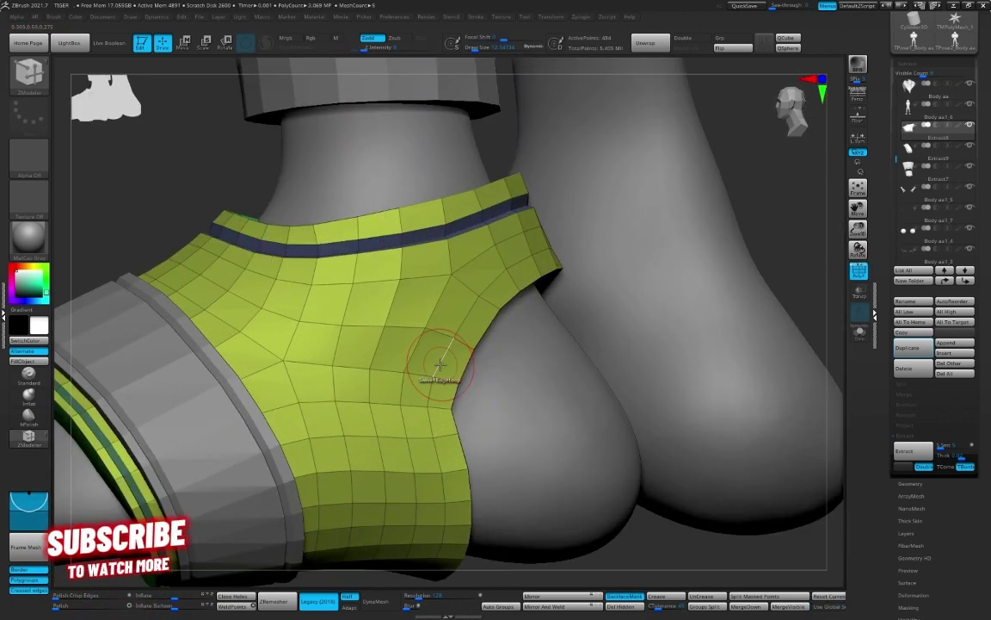
pyautogui.press('space')
pyautogui.press('space')
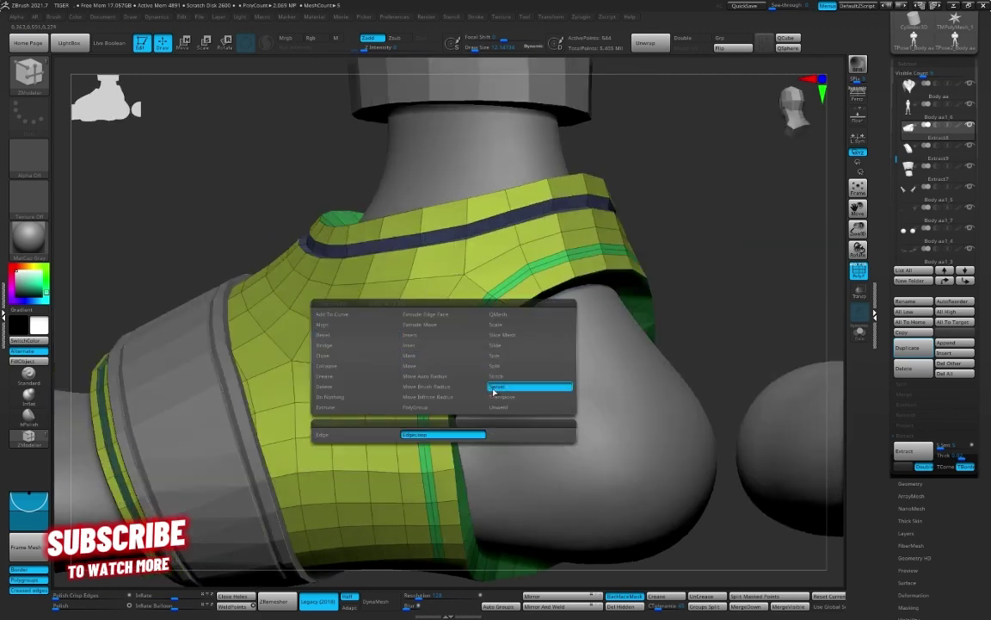
pyautogui.click(491, 383)
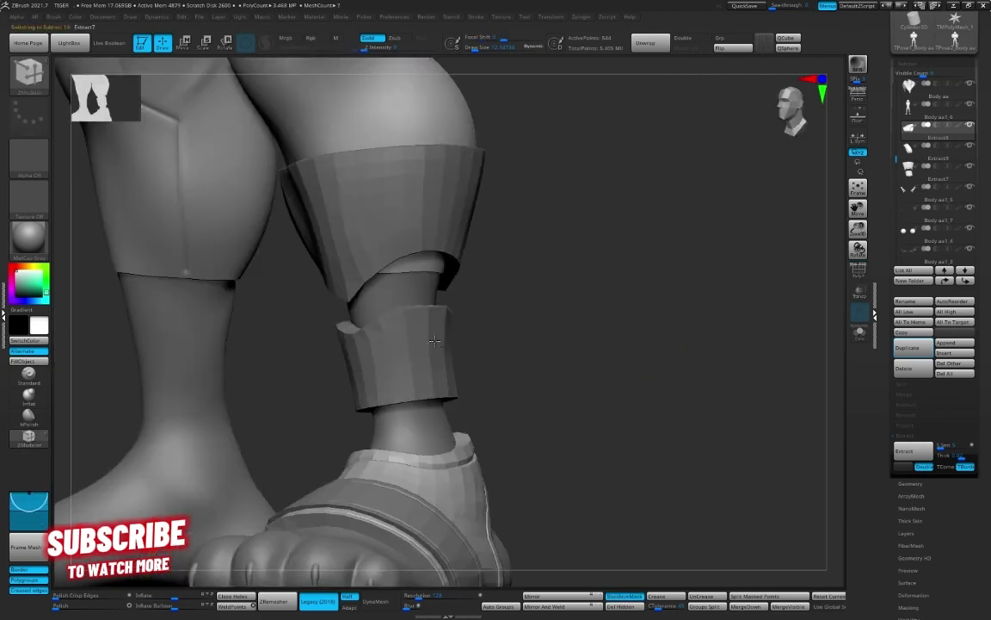
# Step: Insert extra edge loops along the two shin armor bands with ZModeler
pyautogui.press('space')
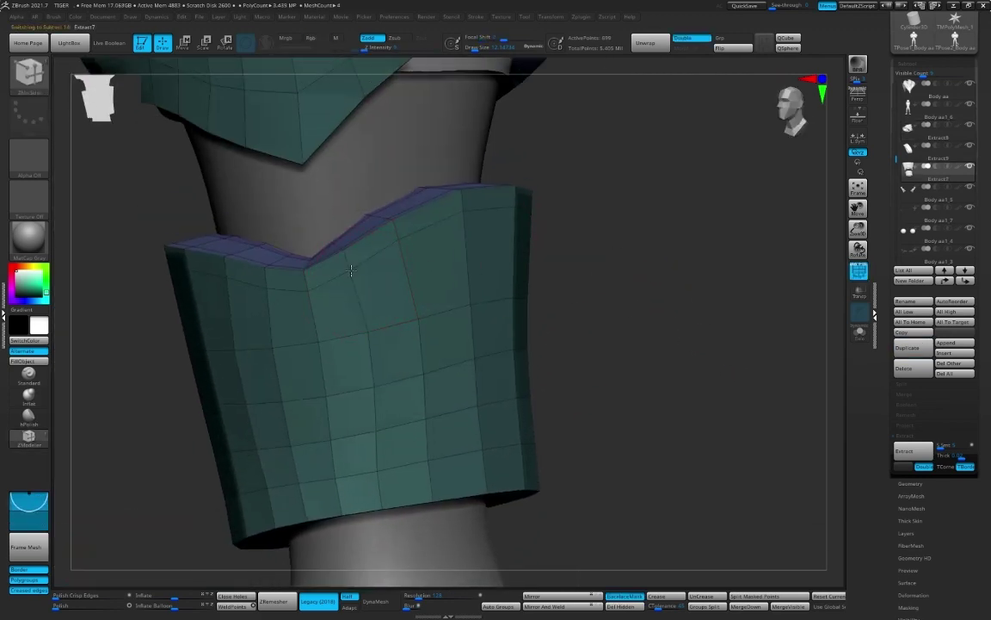
pyautogui.press('space')
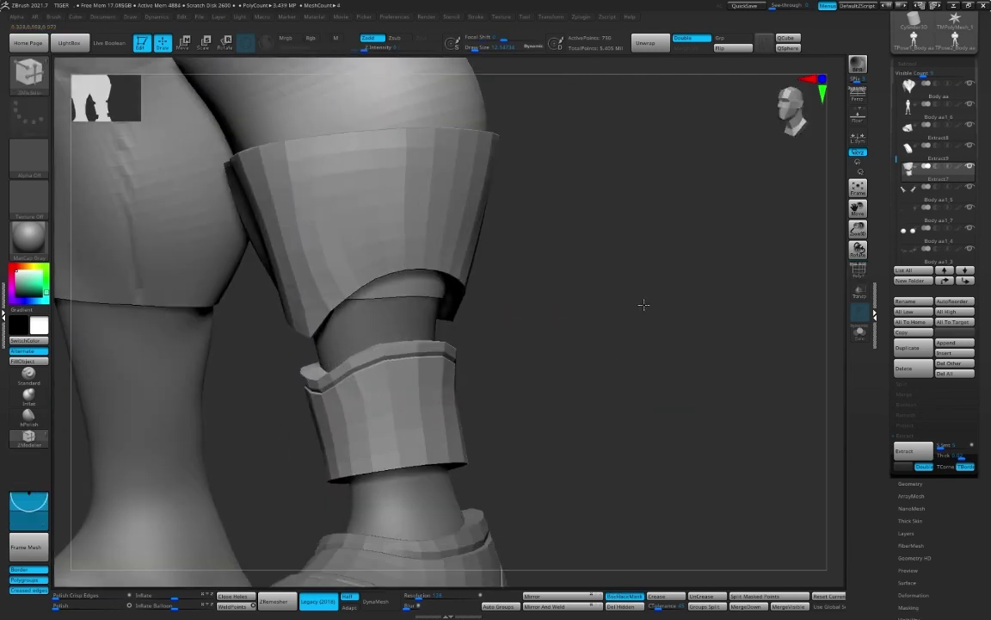
pyautogui.press('space')
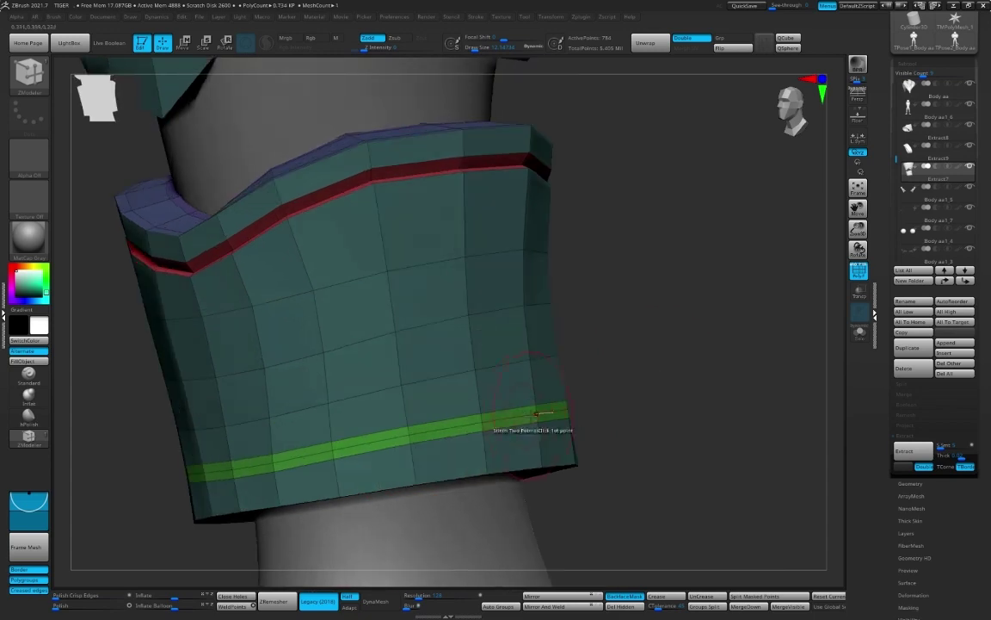
pyautogui.press('space')
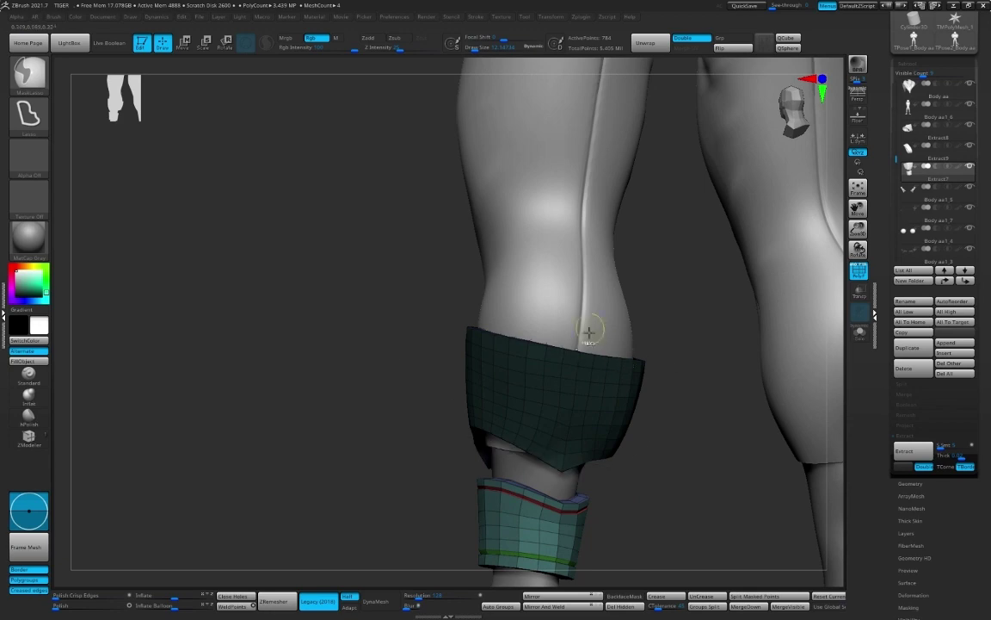
# Step: Move the upper shin guard down slightly with the Move gizmo
pyautogui.keyDown('shift'); pyautogui.moveTo(663, 361); pyautogui.dragTo(725, 401); pyautogui.keyUp('shift')
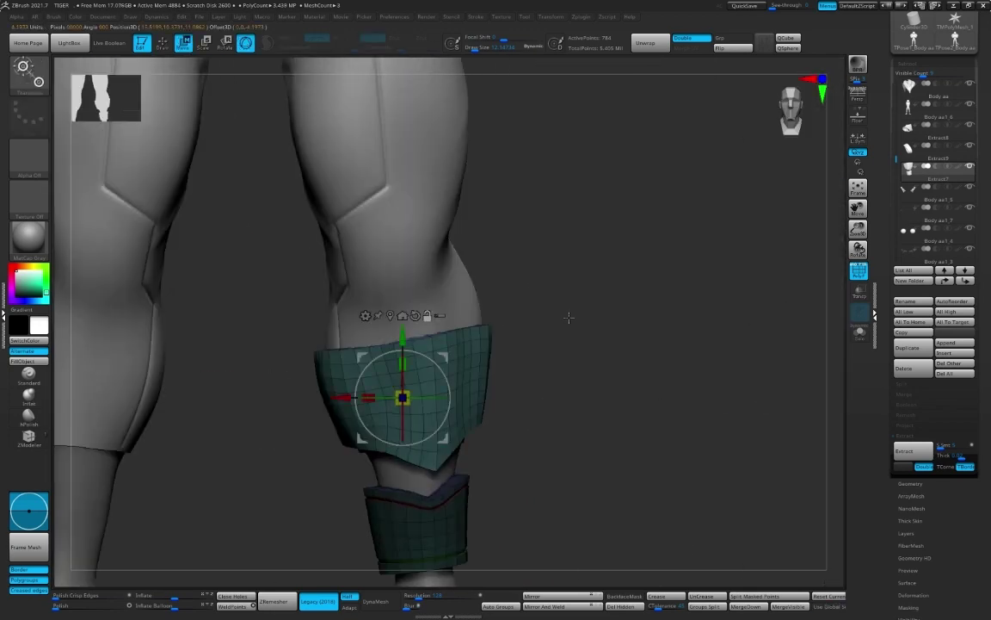
pyautogui.moveTo(568, 318); pyautogui.dragTo(482, 320)
pyautogui.moveTo(411, 343); pyautogui.dragTo(411, 359)
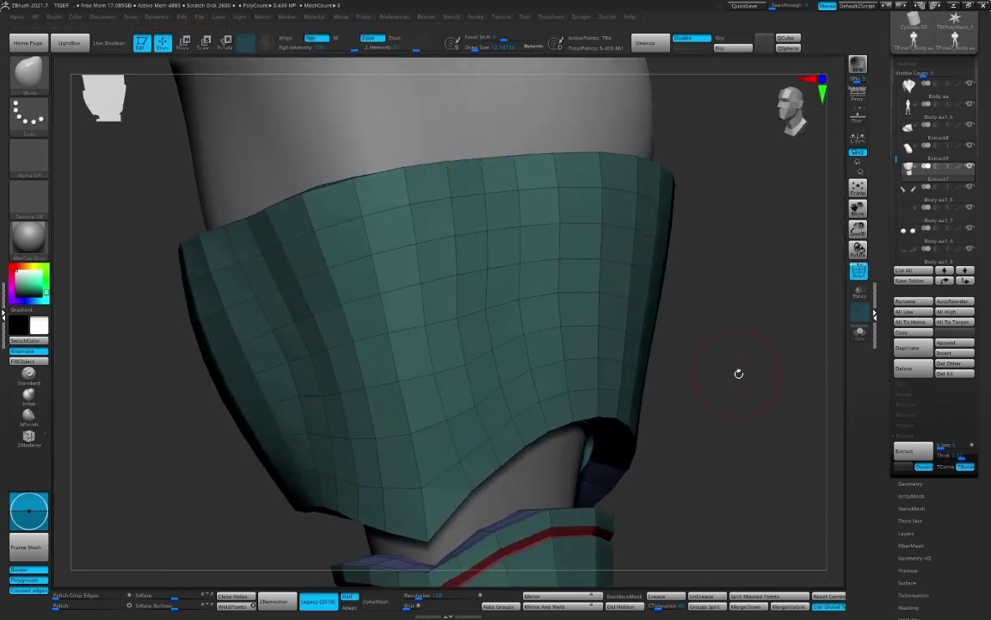
pyautogui.moveTo(738, 372); pyautogui.dragTo(697, 383)
# Step: Bevel the upper shin guard's edge loops, including the bottom chevron rim
pyautogui.press('b')
pyautogui.press('z')
pyautogui.press('m')
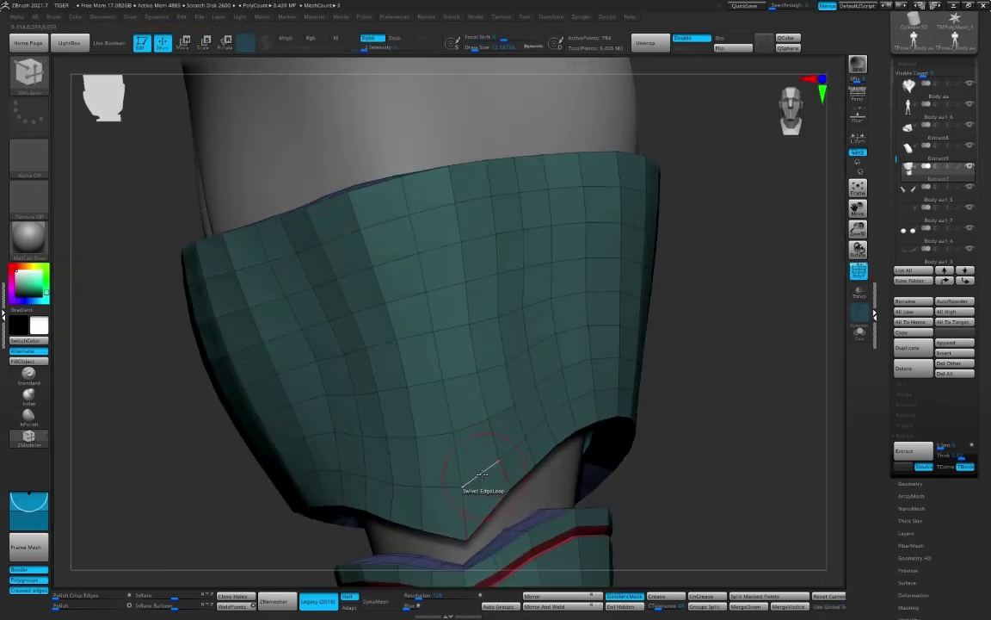
pyautogui.press('space')
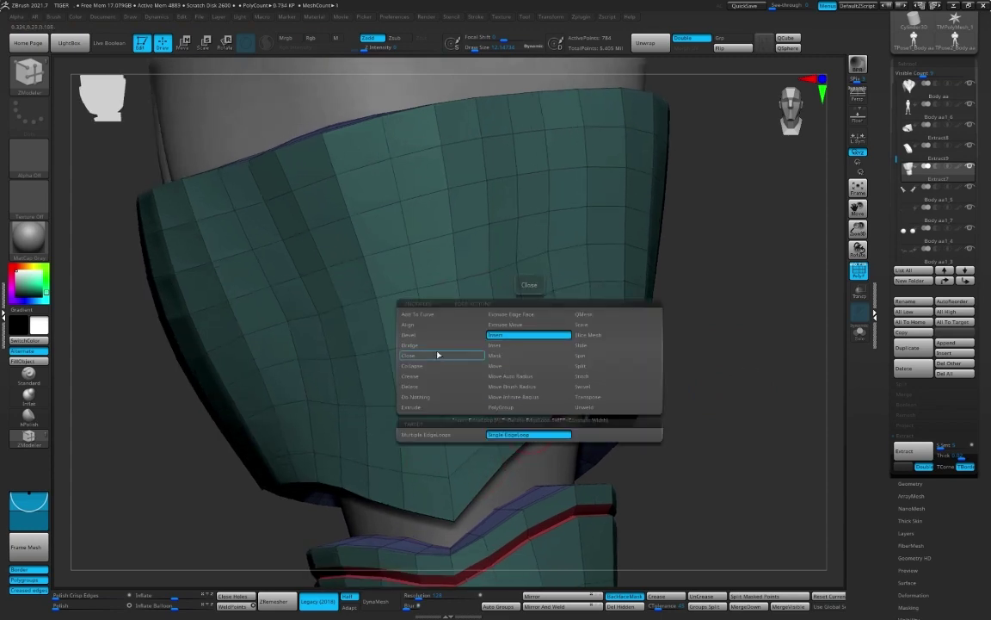
pyautogui.press('space')
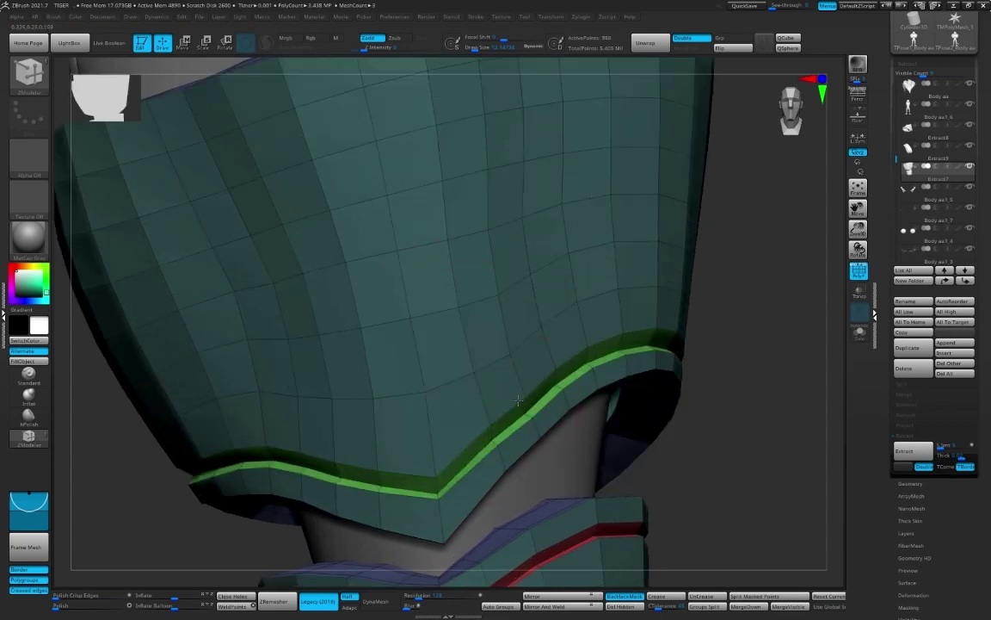
pyautogui.moveTo(519, 400)
pyautogui.mouseDown(button='right')
pyautogui.moveTo(701, 354)
pyautogui.moveTo(459, 324)
pyautogui.mouseUp(button='right')
pyautogui.press('space')
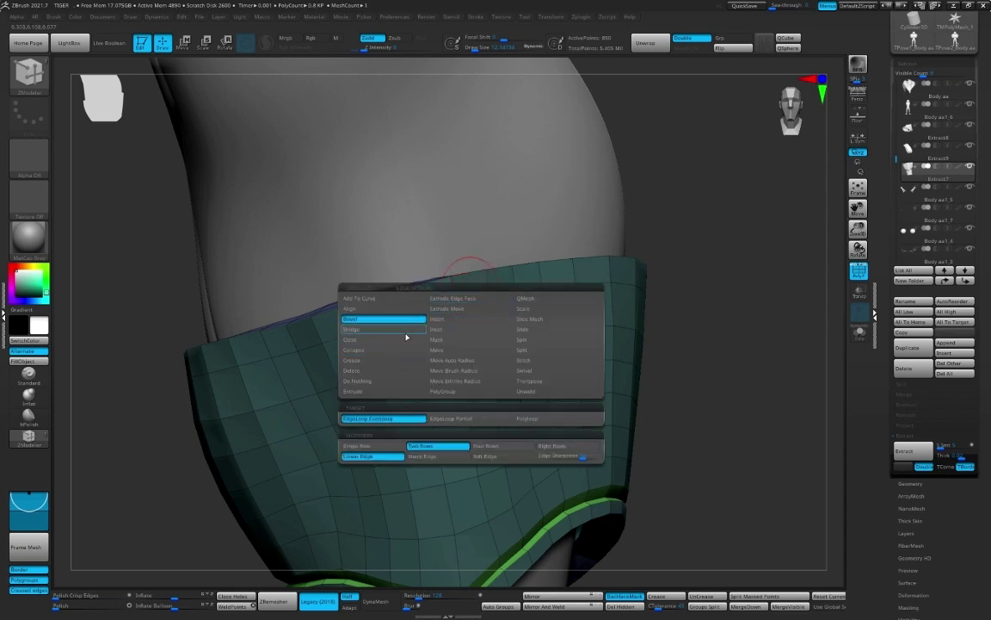
pyautogui.moveTo(582, 282); pyautogui.dragTo(473, 265, button='right')
pyautogui.press('space')
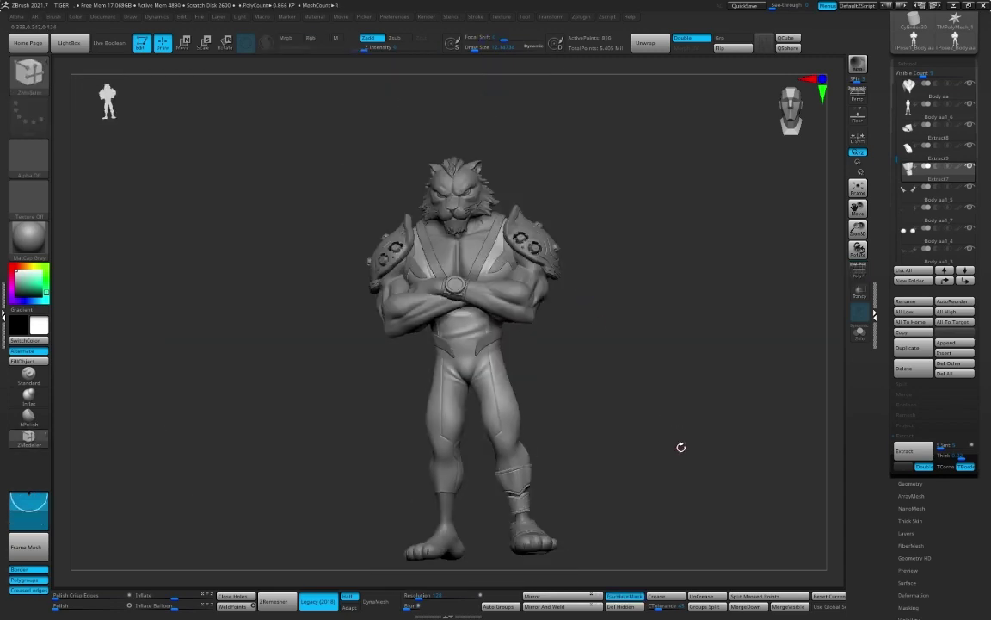
# Step: Frame the whole tiger and save the project with Ctrl+S
pyautogui.moveTo(681, 447)
pyautogui.mouseDown(button='right')
pyautogui.moveTo(637, 421)
pyautogui.moveTo(635, 351)
pyautogui.moveTo(626, 381)
pyautogui.moveTo(642, 372)
pyautogui.moveTo(641, 392)
pyautogui.mouseUp(button='right')
pyautogui.press('f')
pyautogui.press('f')
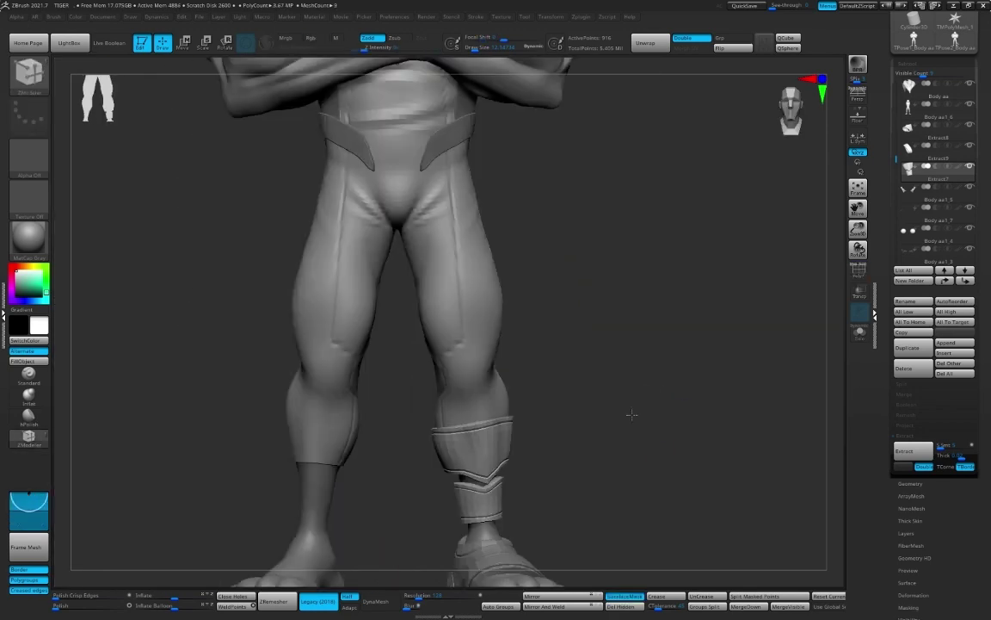
pyautogui.hotkey('ctrl', 's')
pyautogui.press('Return')
pyautogui.moveTo(588, 417)
pyautogui.mouseDown(button='right')
pyautogui.moveTo(611, 338)
pyautogui.moveTo(600, 378)
pyautogui.mouseUp(button='right')
pyautogui.press('f')
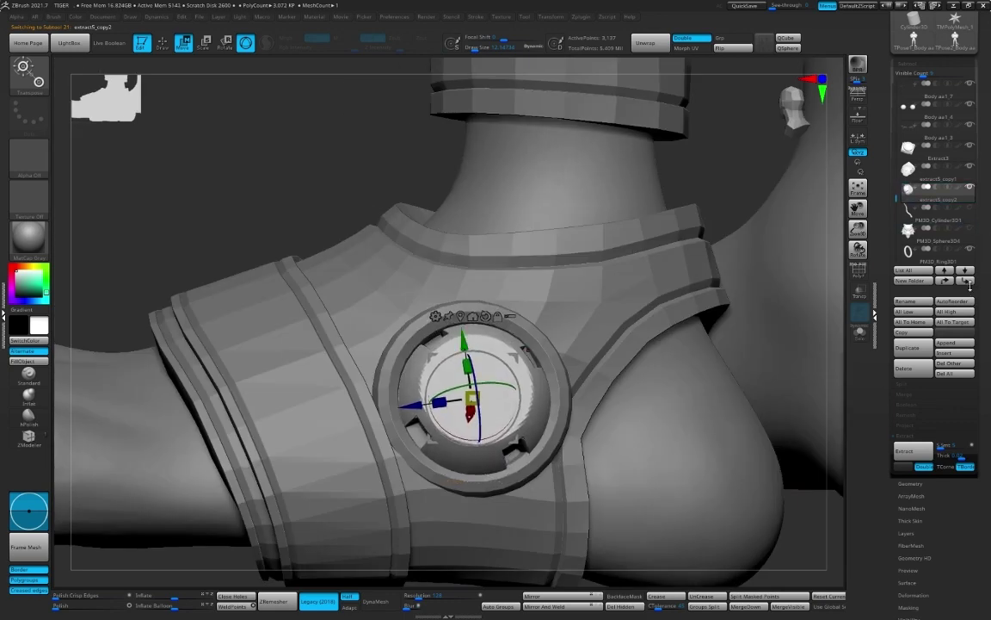
# Step: Move extract5_copy2 below PM3D_Sphere3D1 in the SubTool list
pyautogui.click(967, 281)
pyautogui.click(967, 281)
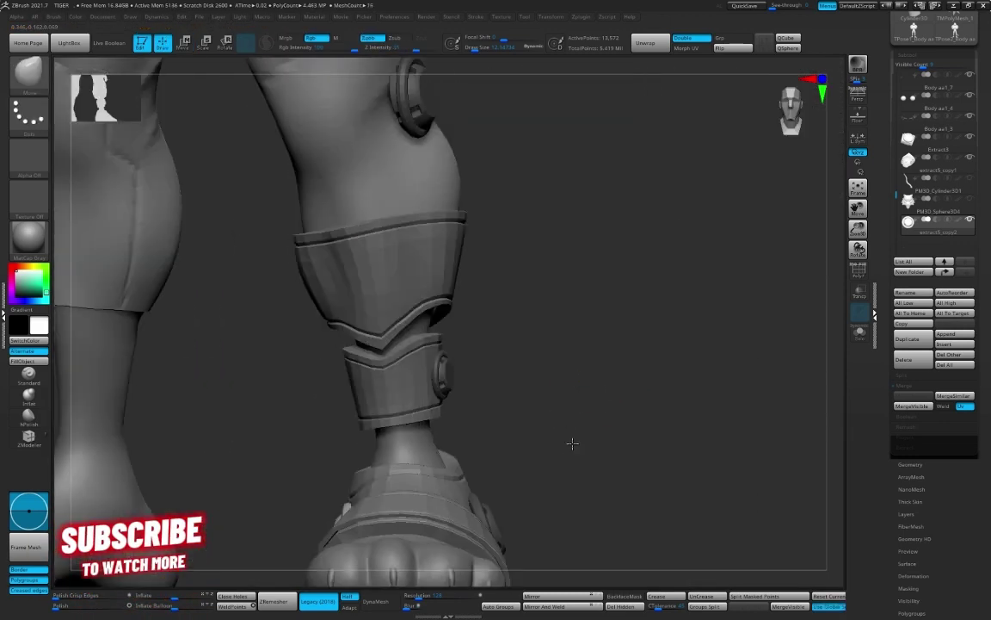
# Step: Solo the armor pieces to inspect them, then save the finished project
pyautogui.click(858, 336)
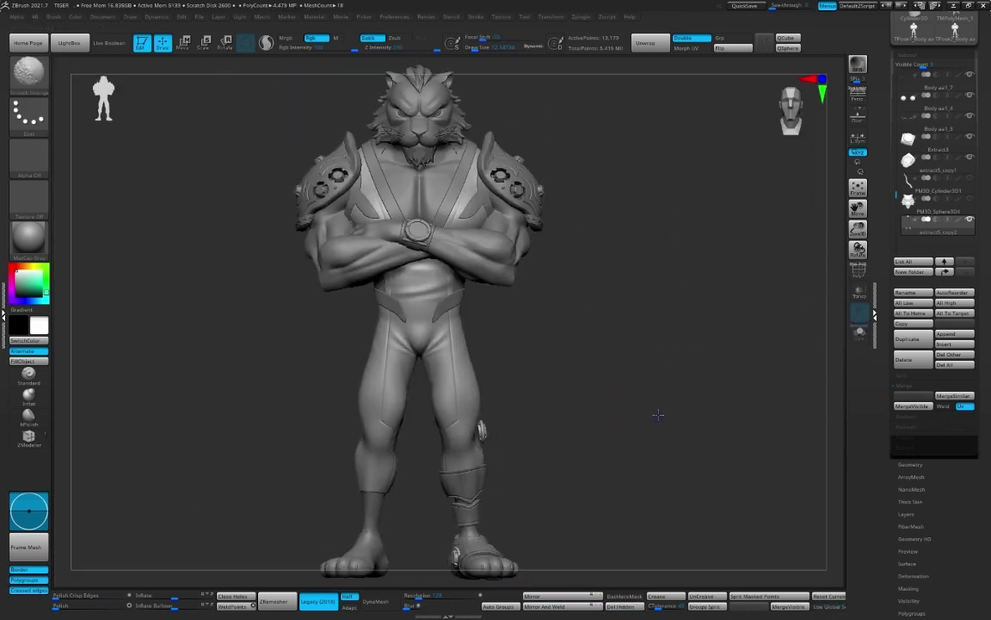
pyautogui.click(654, 432)
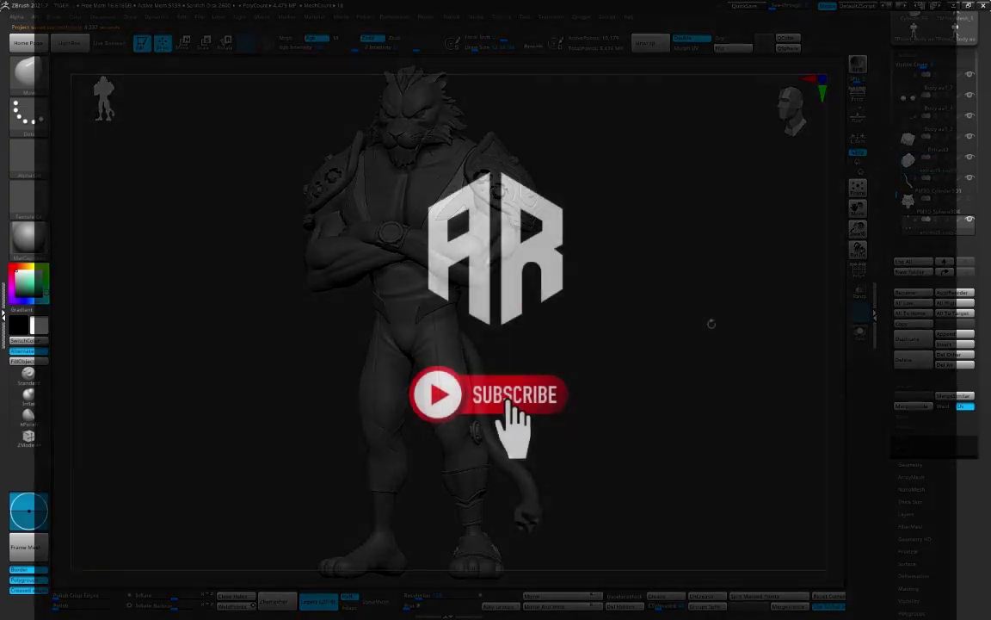